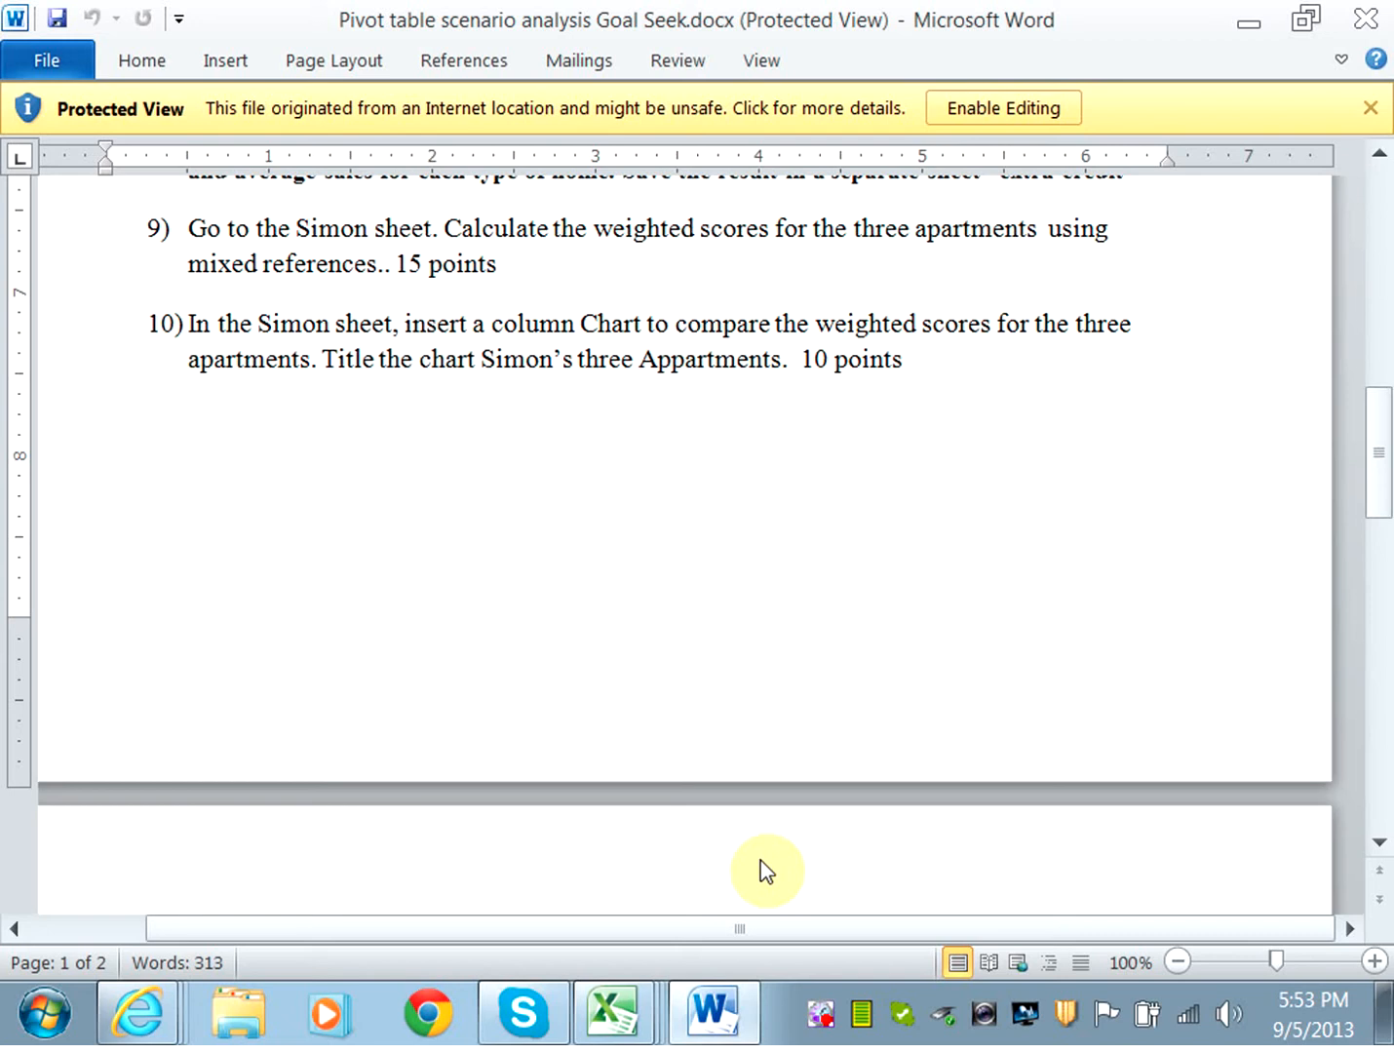
Switch to the Excel workbook and open the Simon sheet.
{"action": "left_click", "coordinate": [629, 1029]}
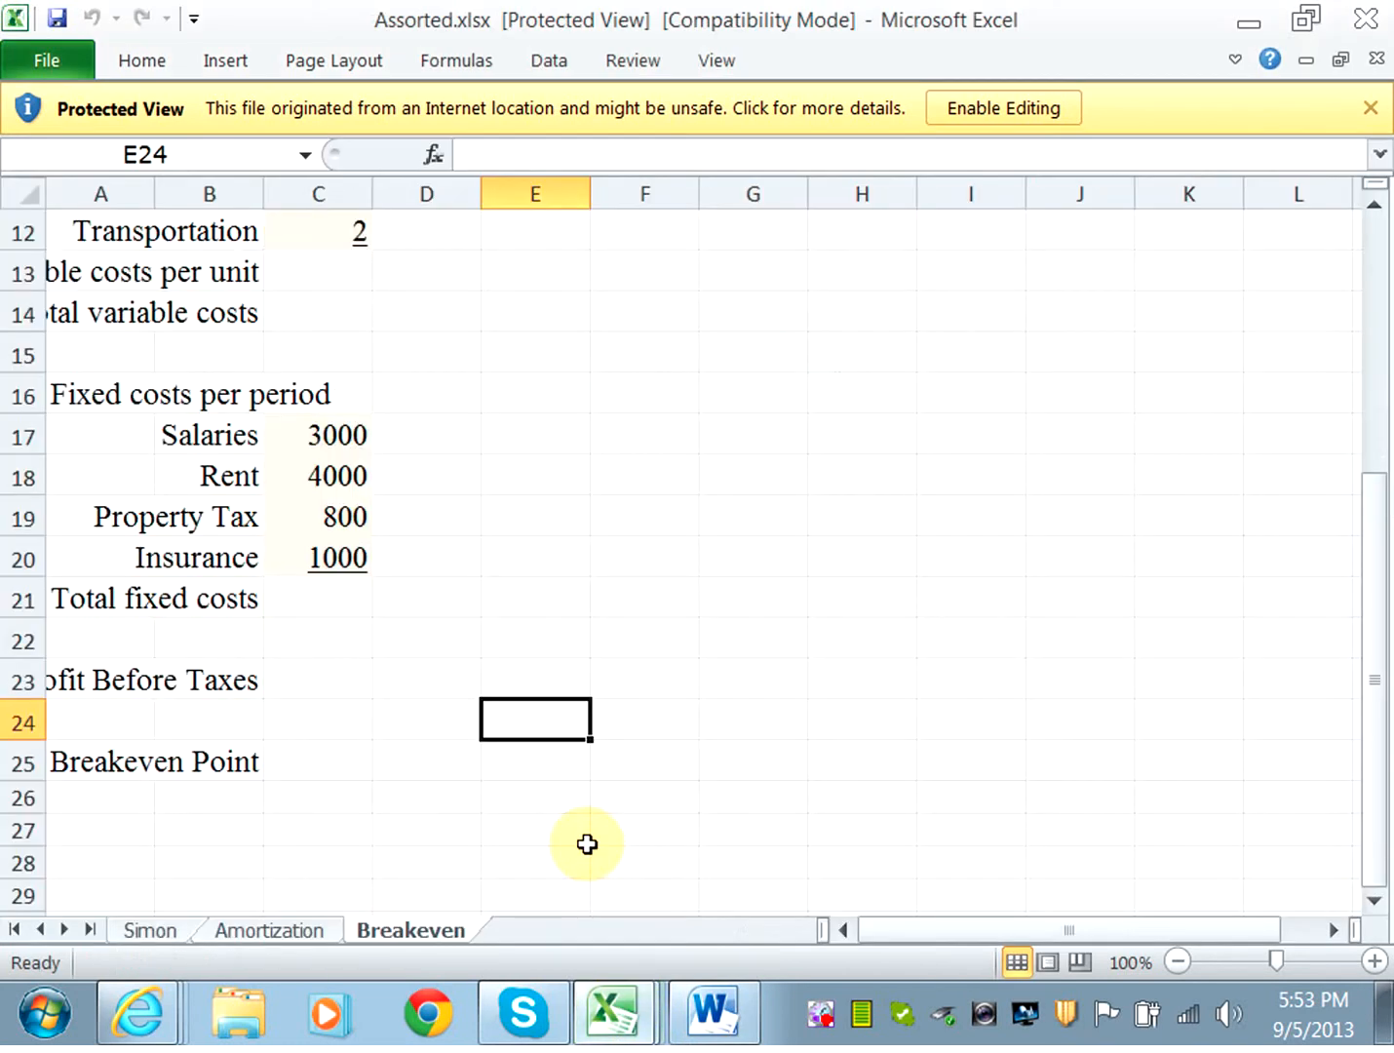
{"action": "left_click", "coordinate": [153, 939]}
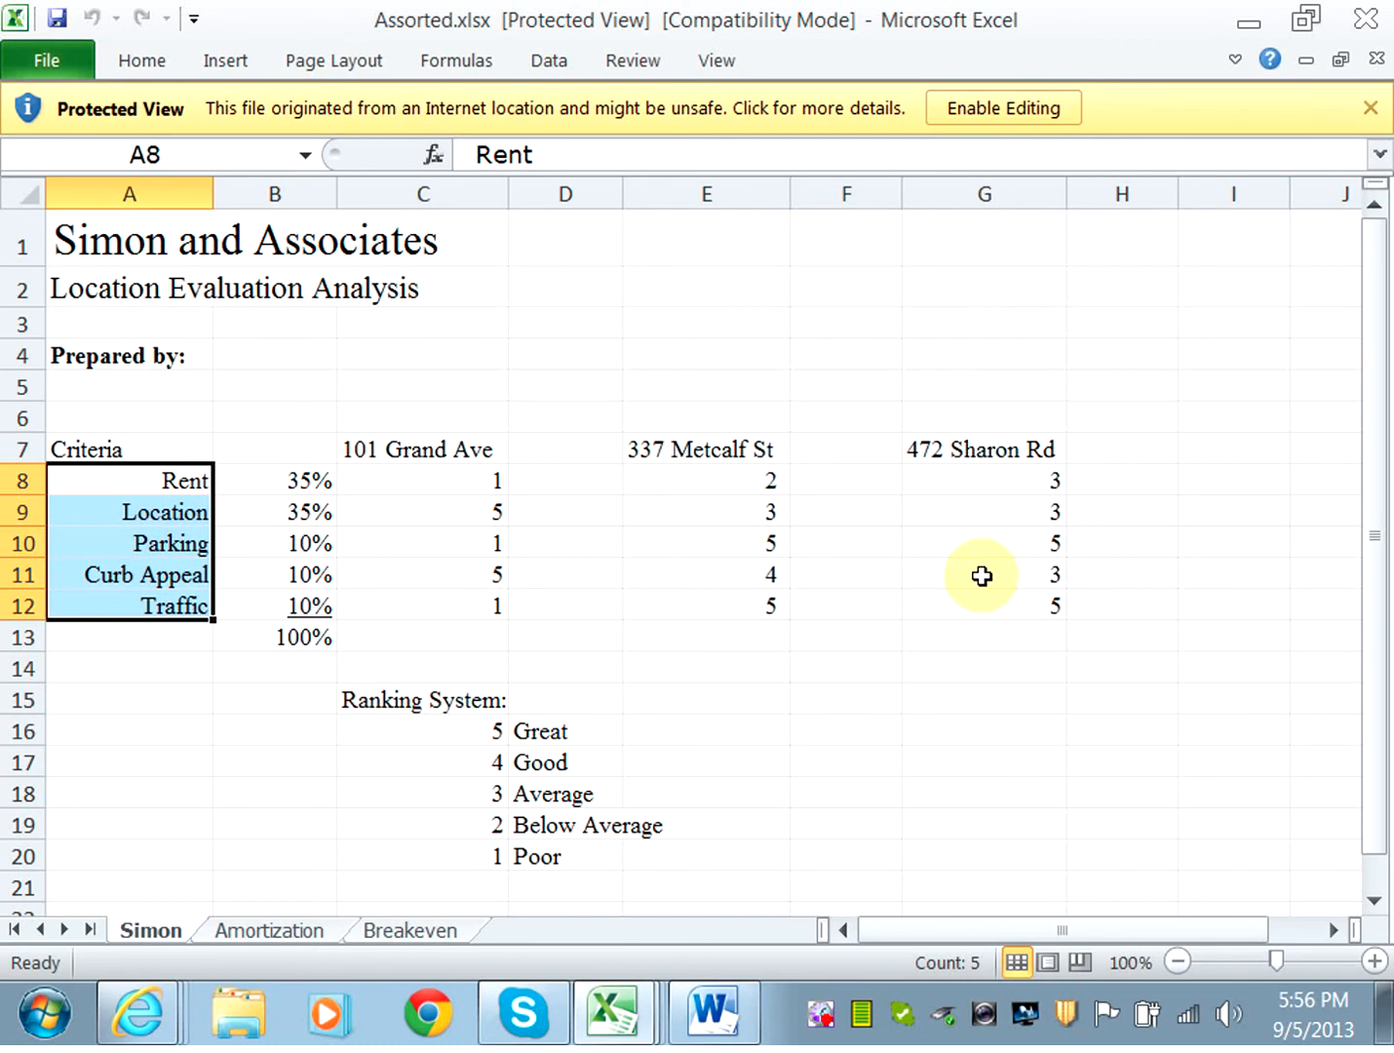
Enable editing and enter the heading Weighted Average in cell D7.
{"action": "left_click", "coordinate": [570, 453]}
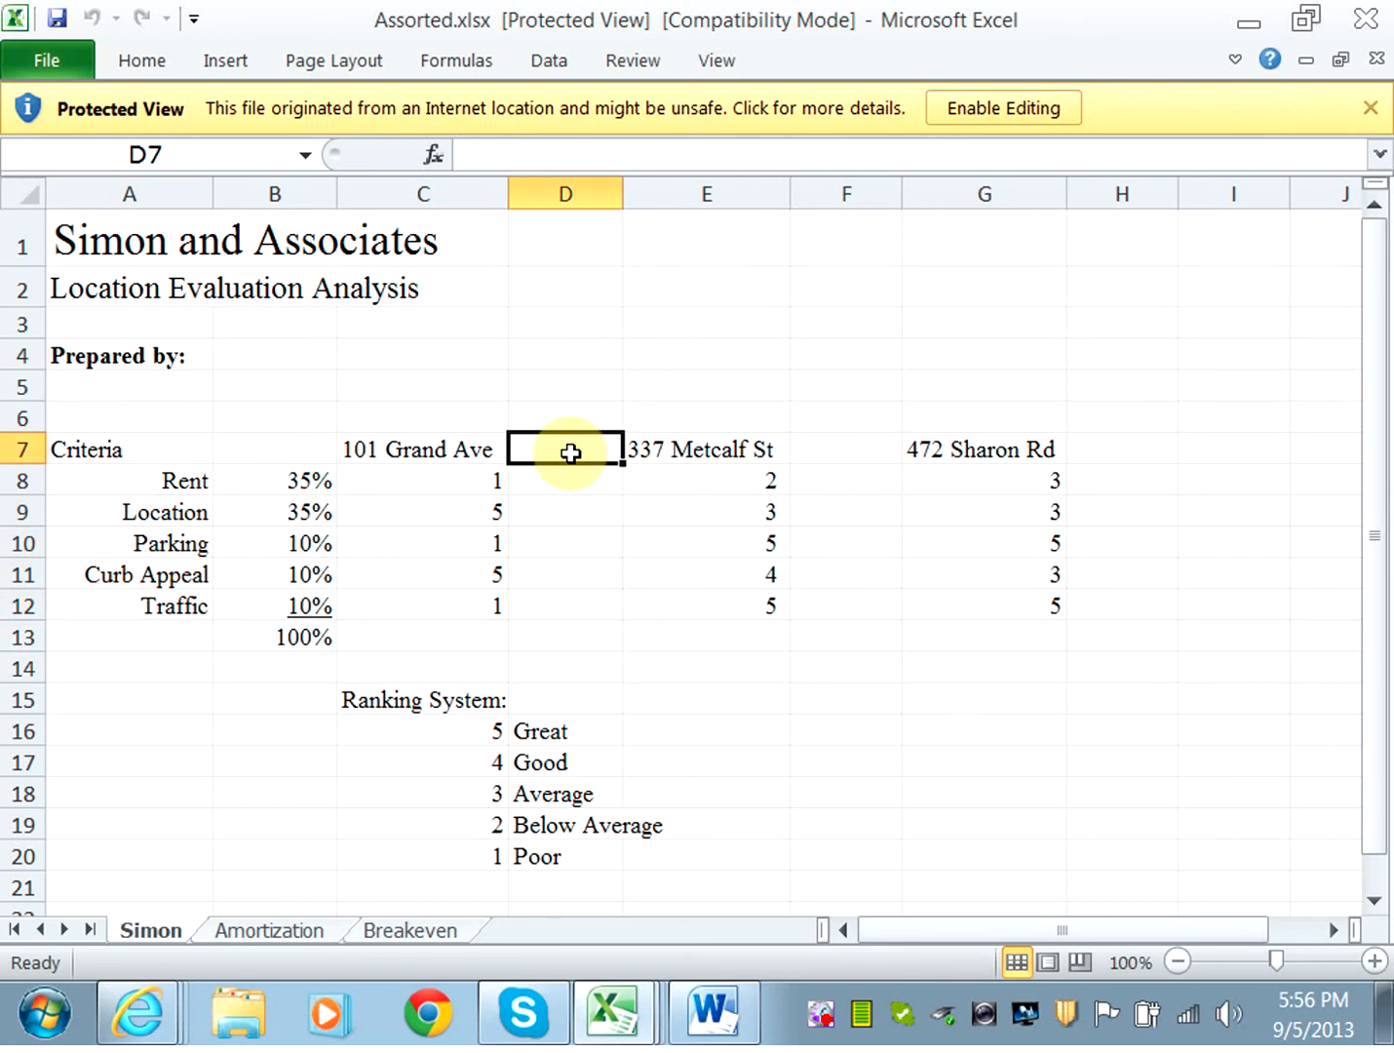
{"action": "left_click", "coordinate": [989, 110]}
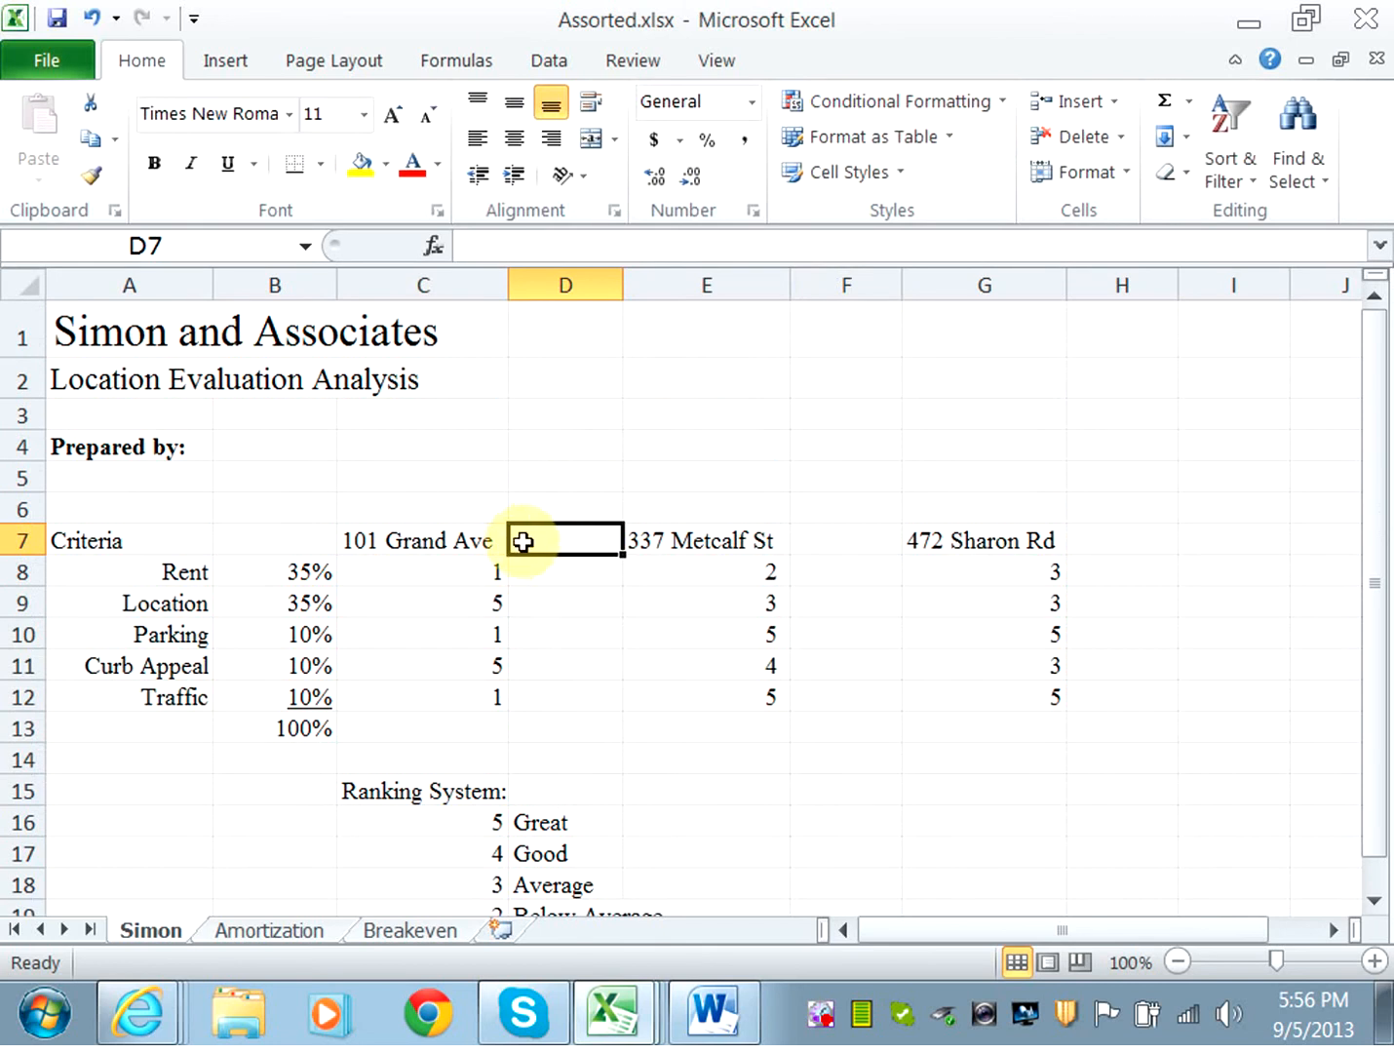
{"action": "type", "text": "We"}
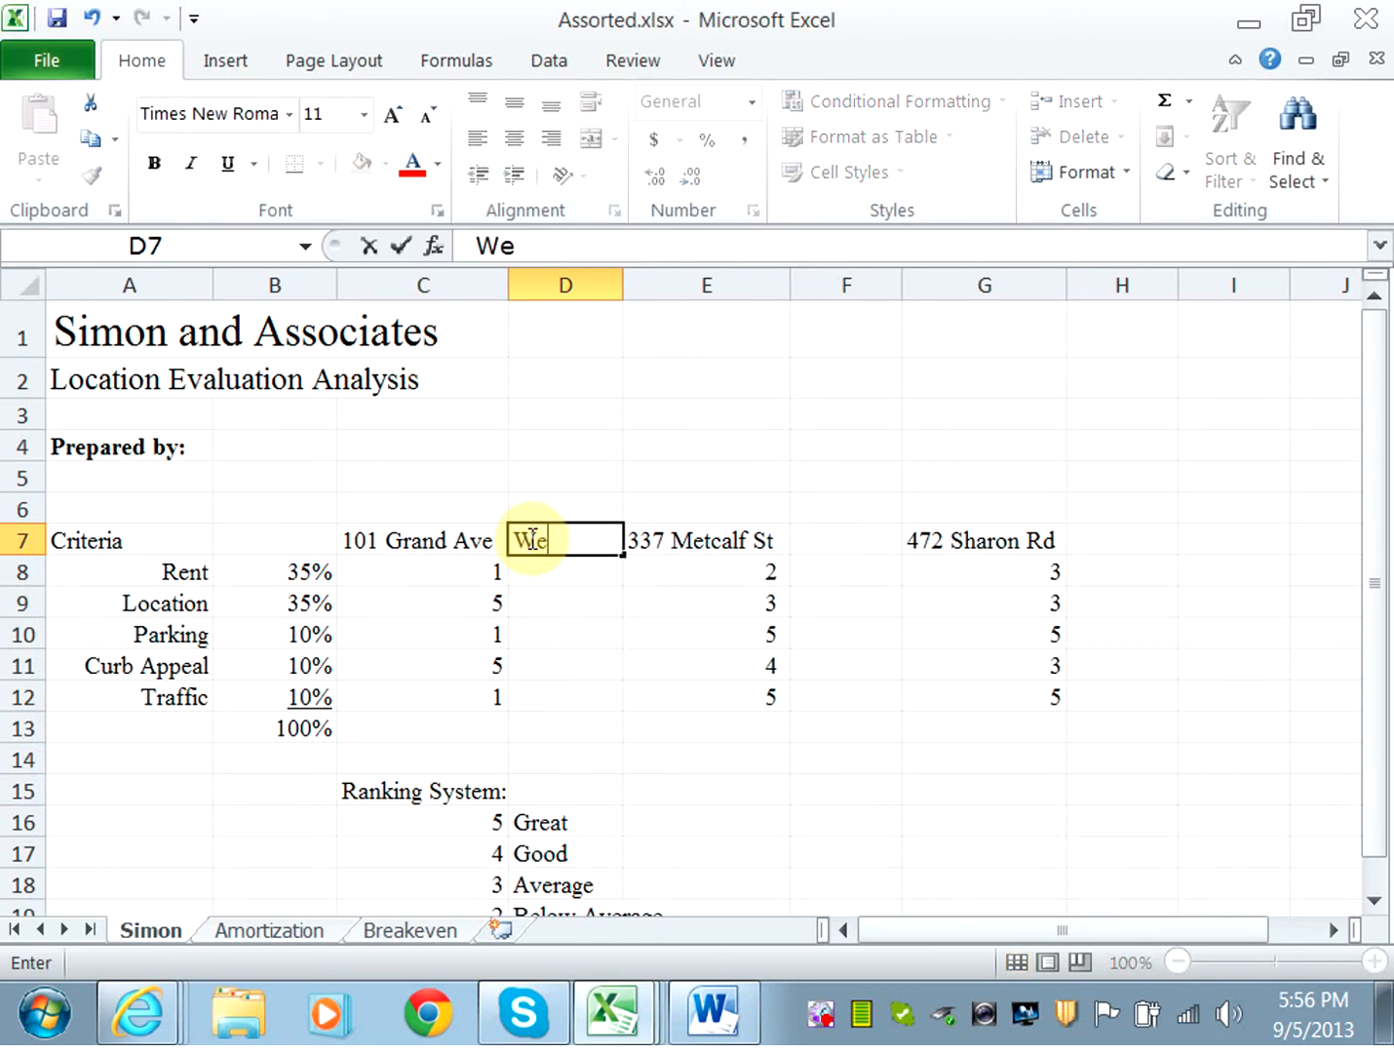
{"action": "type", "text": "ighted "}
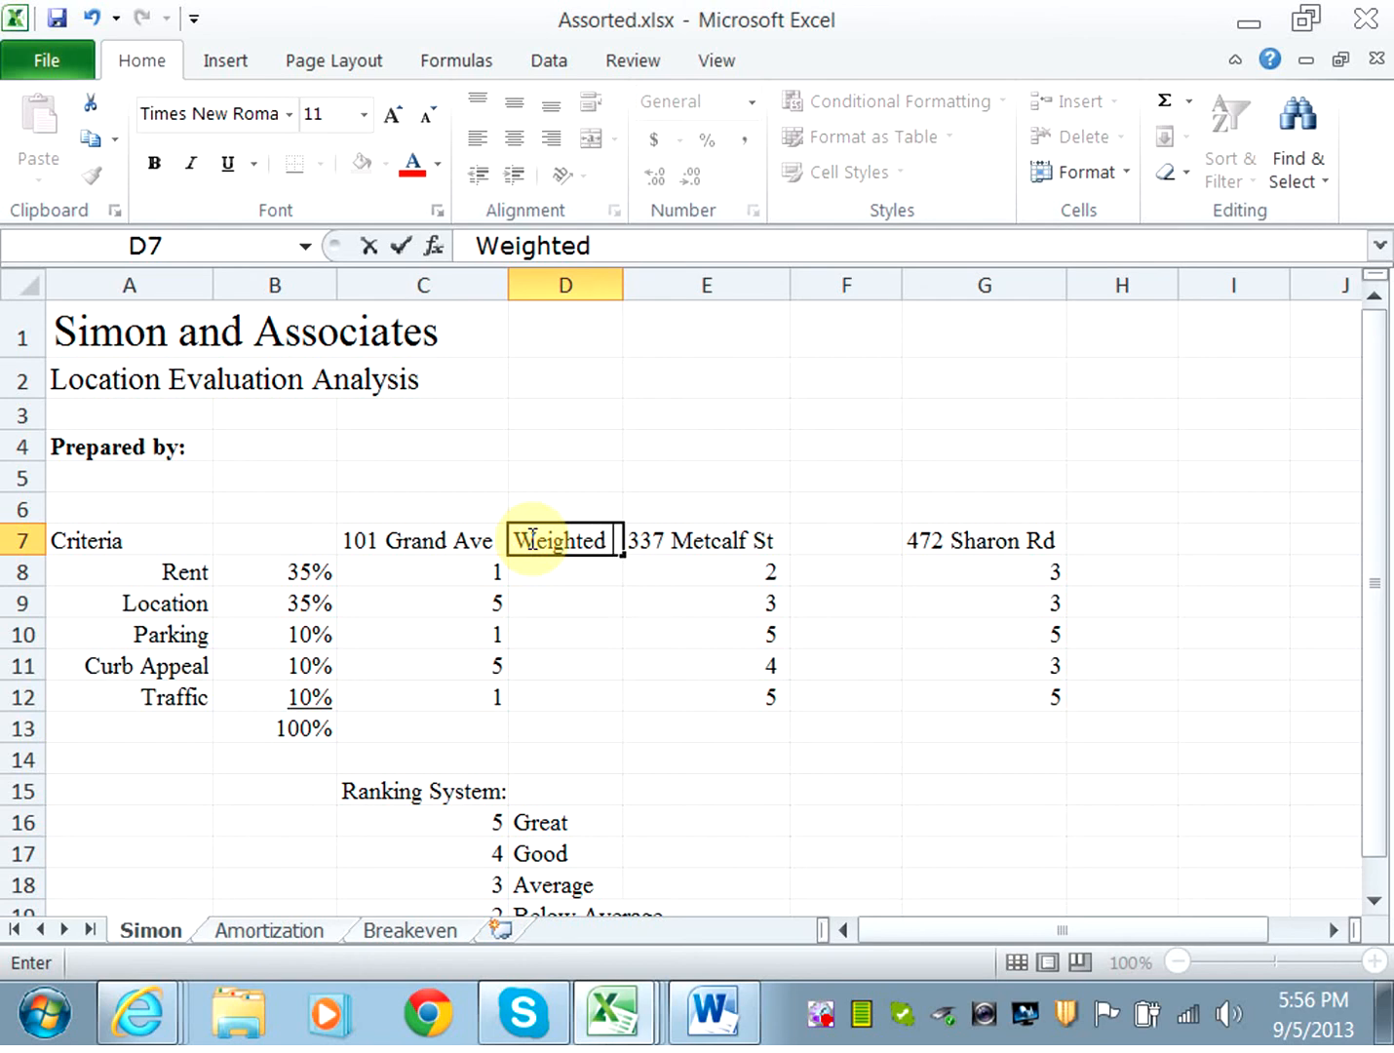
{"action": "type", "text": "Average"}
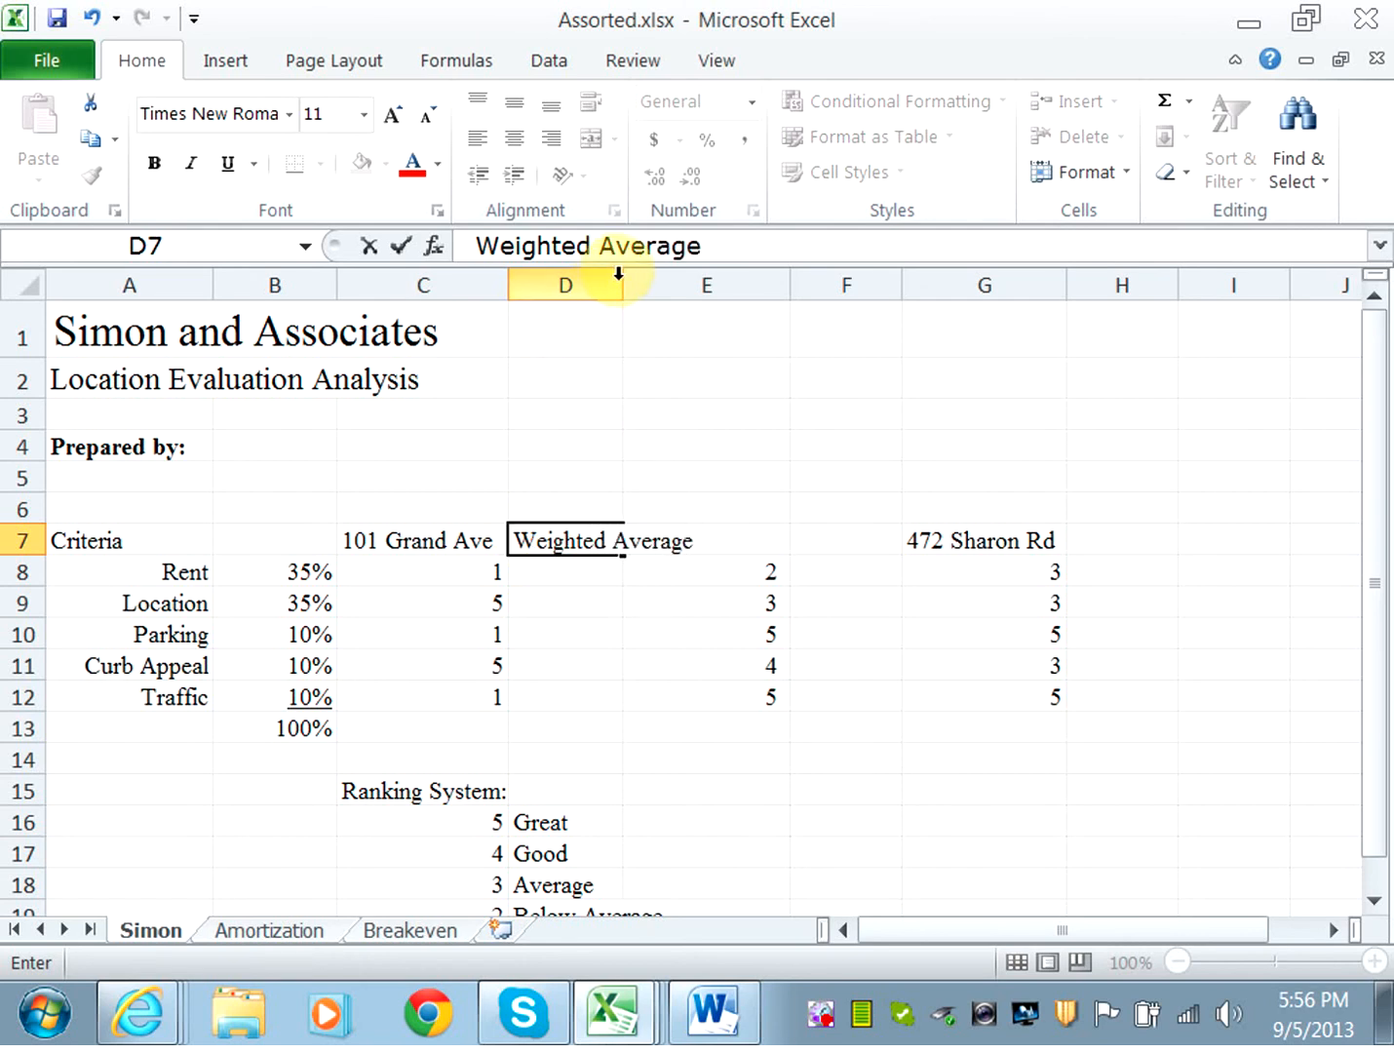
Autofit column D and copy the Weighted Average heading into cells F7 and H7.
{"action": "double_click", "coordinate": [622, 278]}
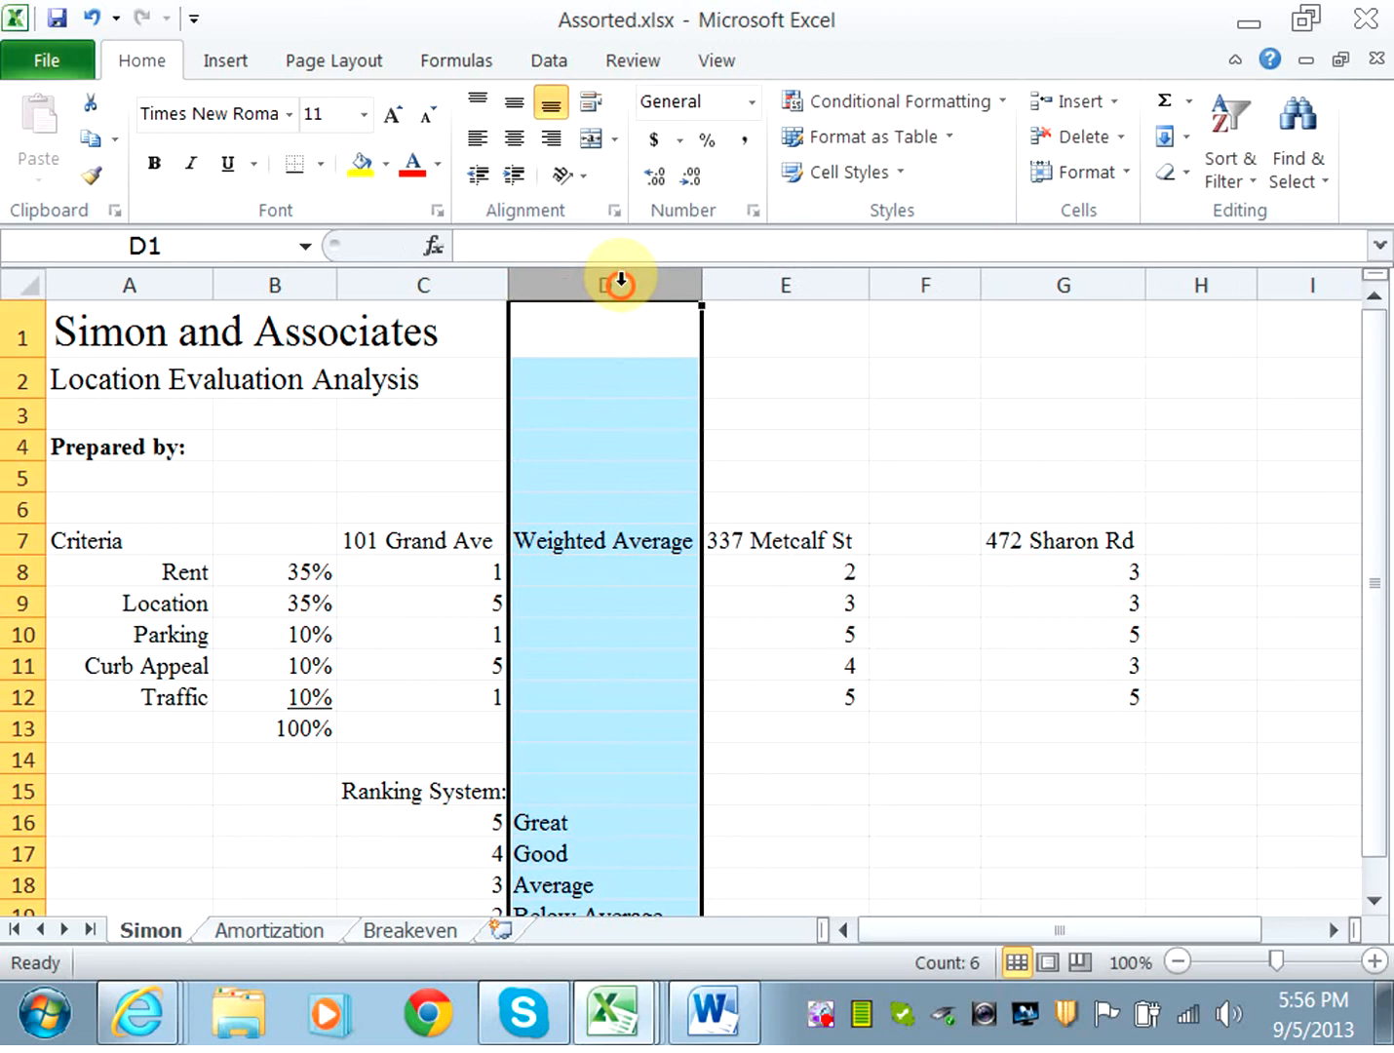
{"action": "left_click", "coordinate": [654, 548]}
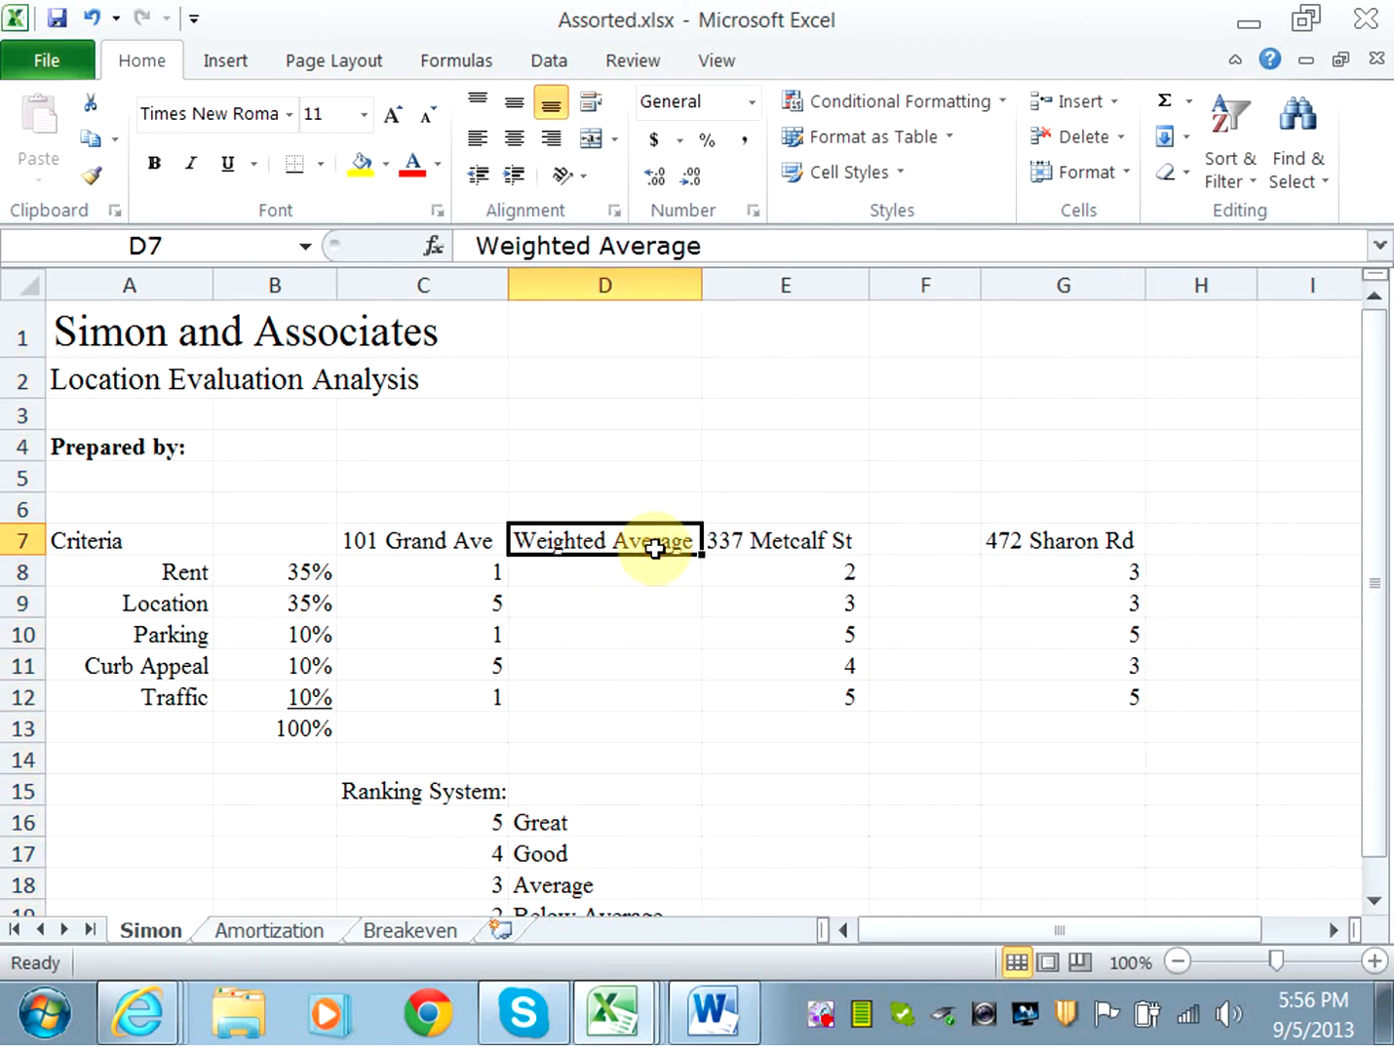
{"action": "key", "text": "ctrl+c"}
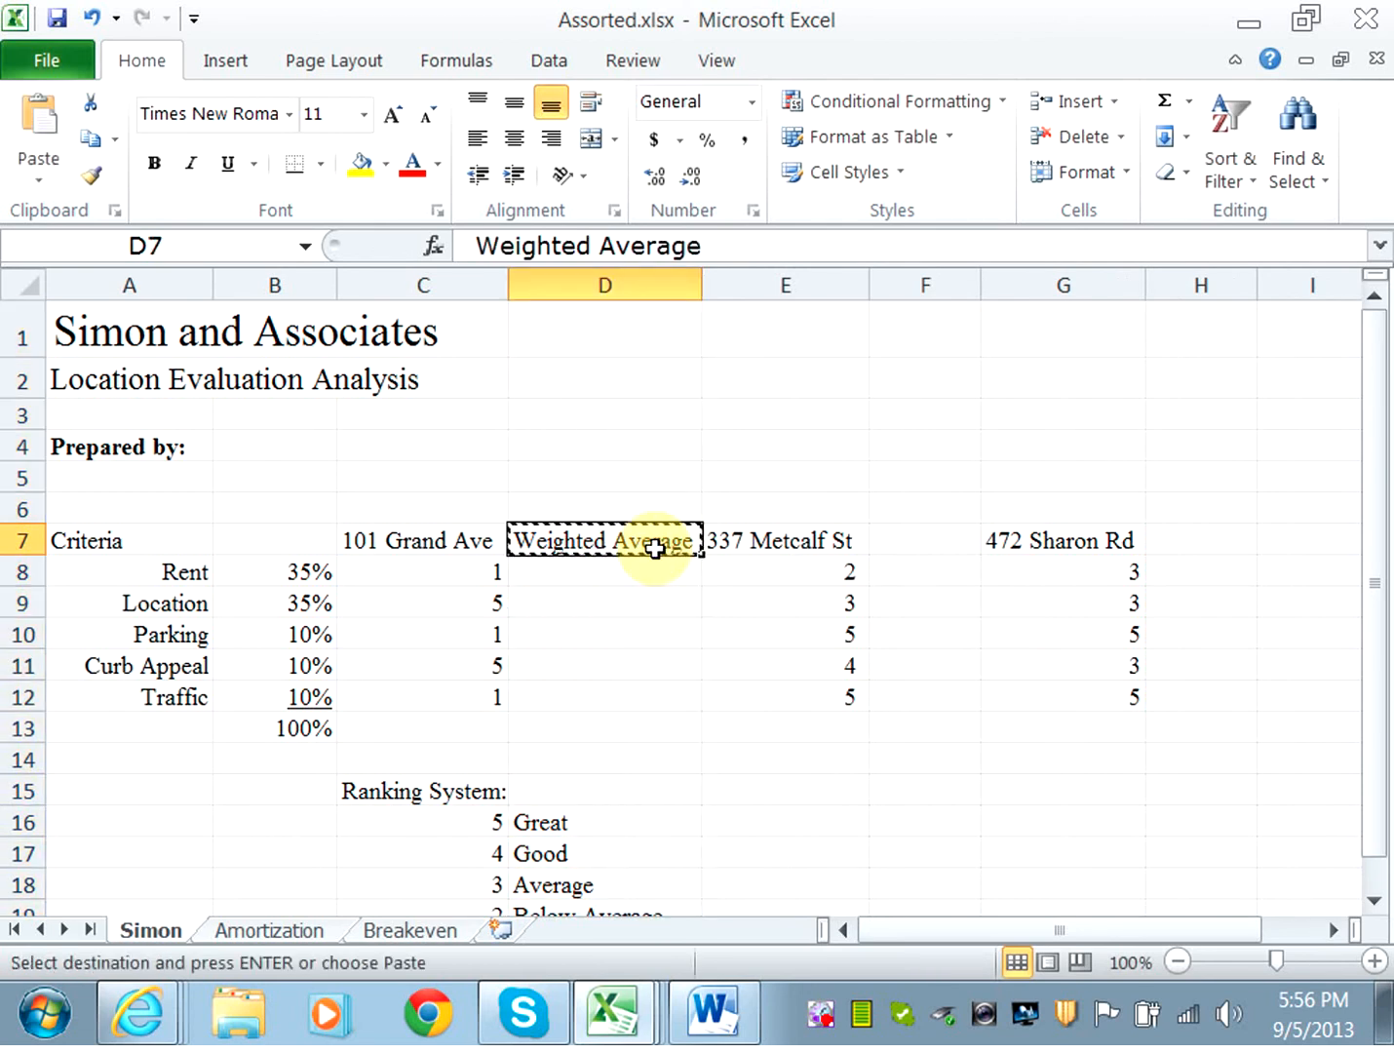
{"action": "left_click", "coordinate": [897, 540]}
{"action": "key", "text": "ctrl+v"}
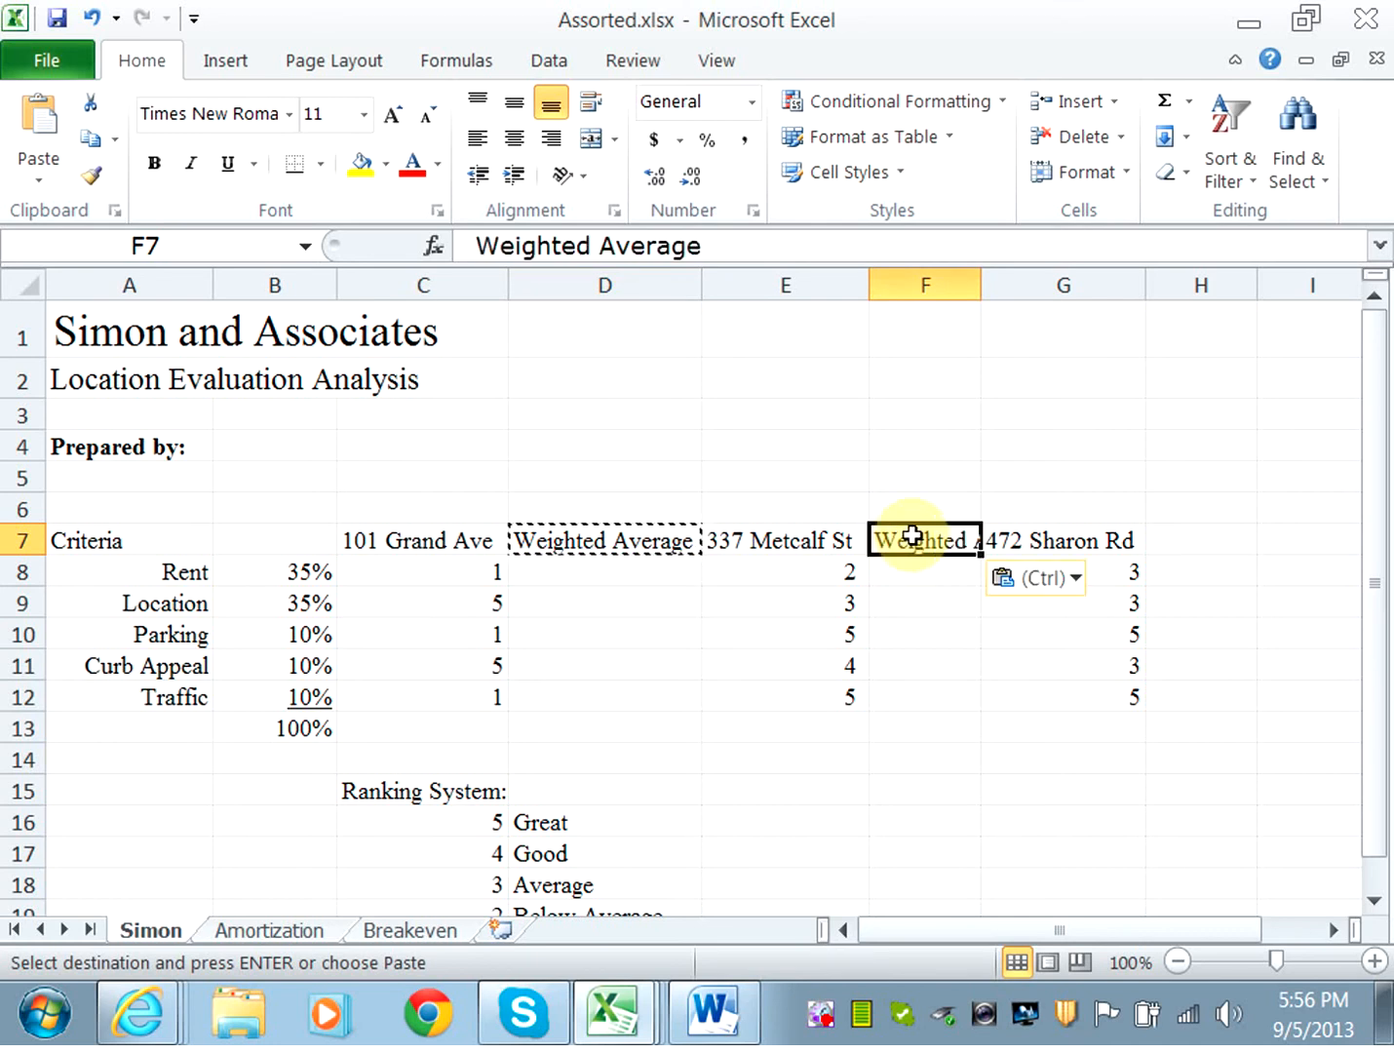
{"action": "left_click", "coordinate": [1176, 541]}
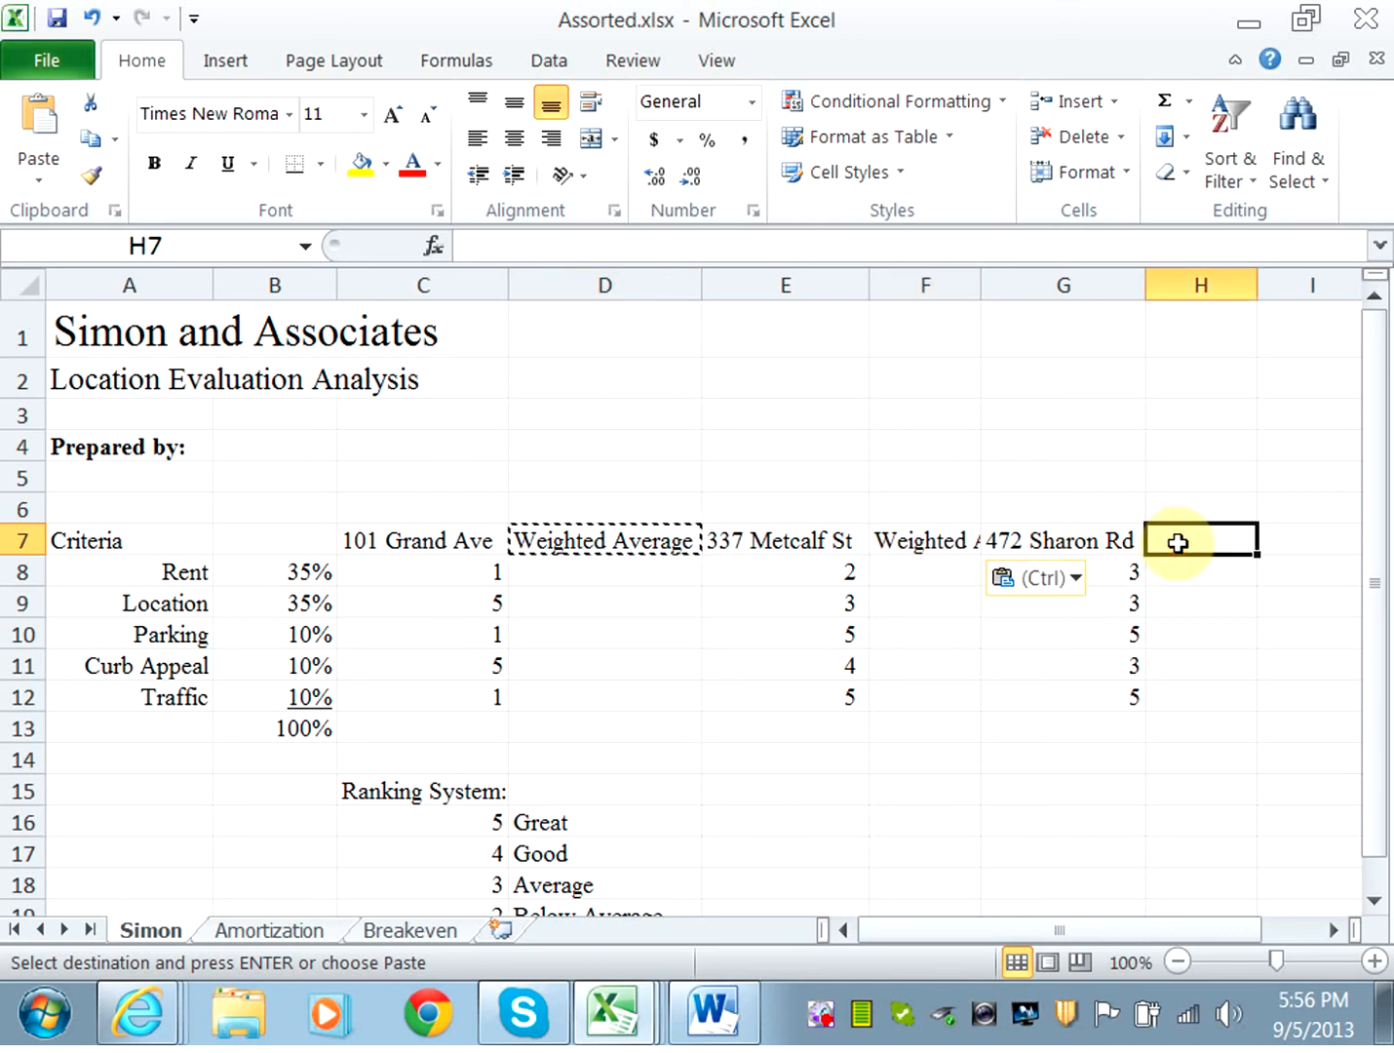
{"action": "key", "text": "ctrl+v"}
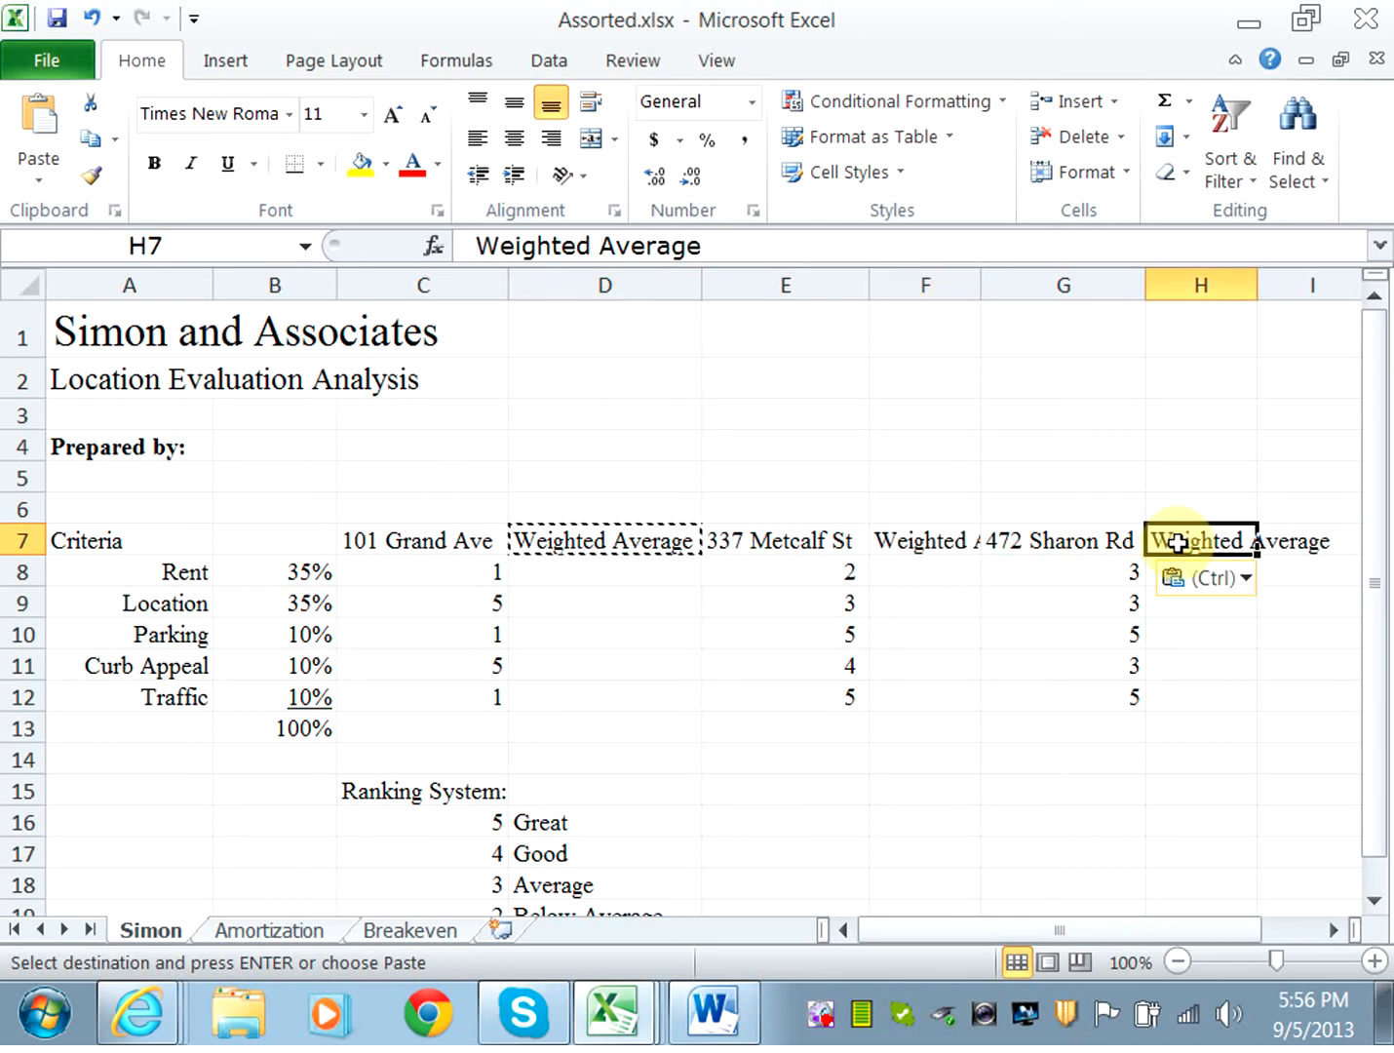
Autofit columns F and H to fit their headings.
{"action": "double_click", "coordinate": [974, 286]}
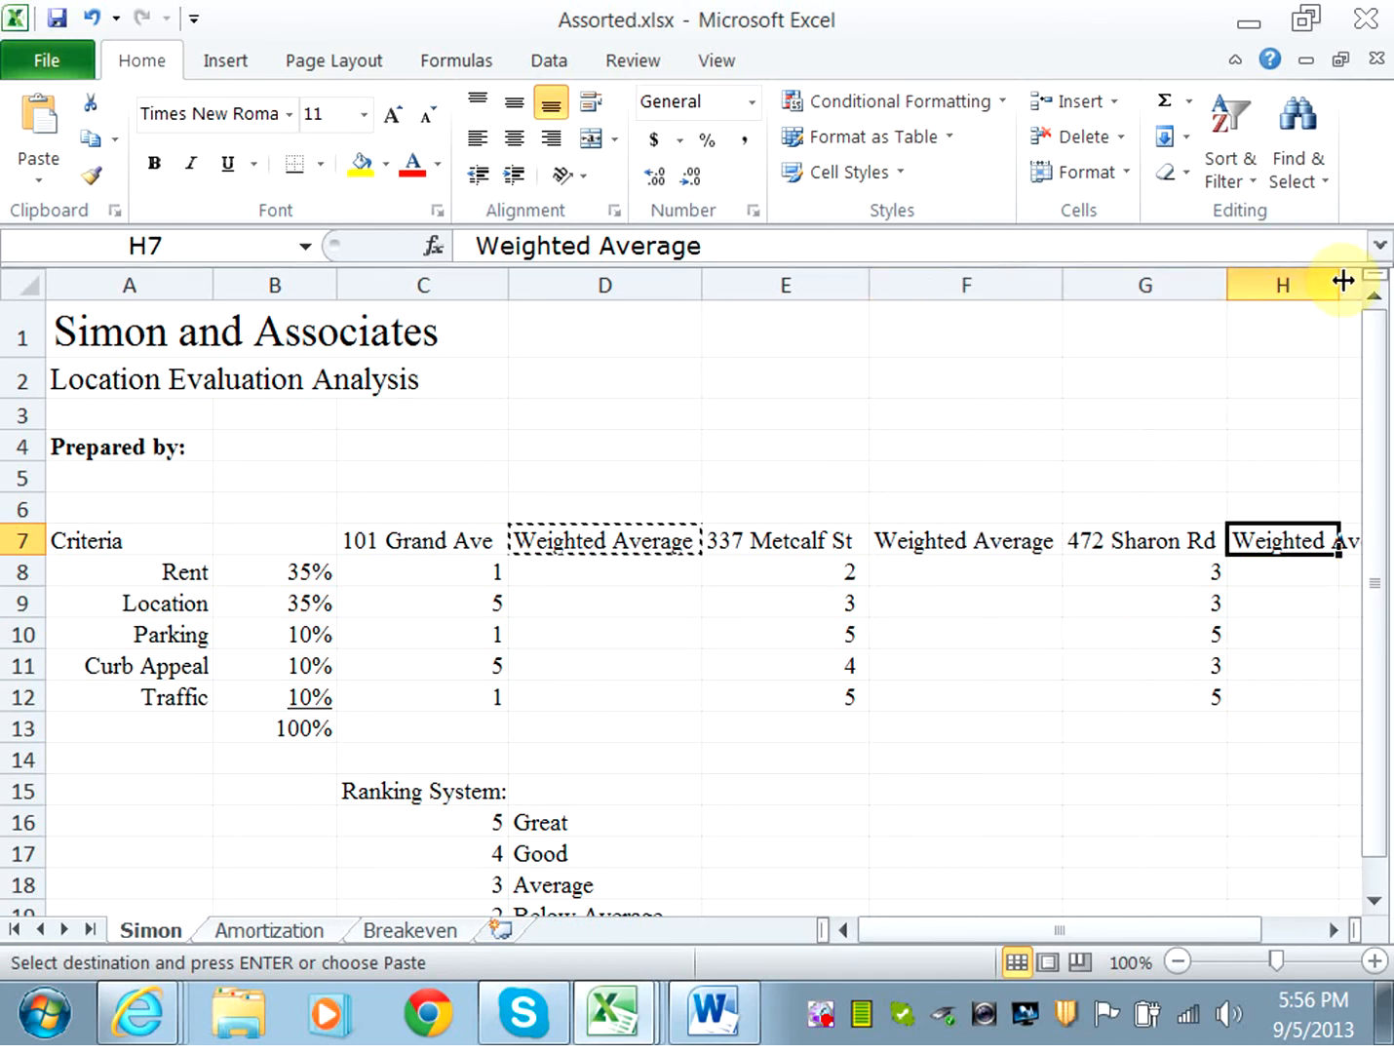
{"action": "double_click", "coordinate": [1341, 281]}
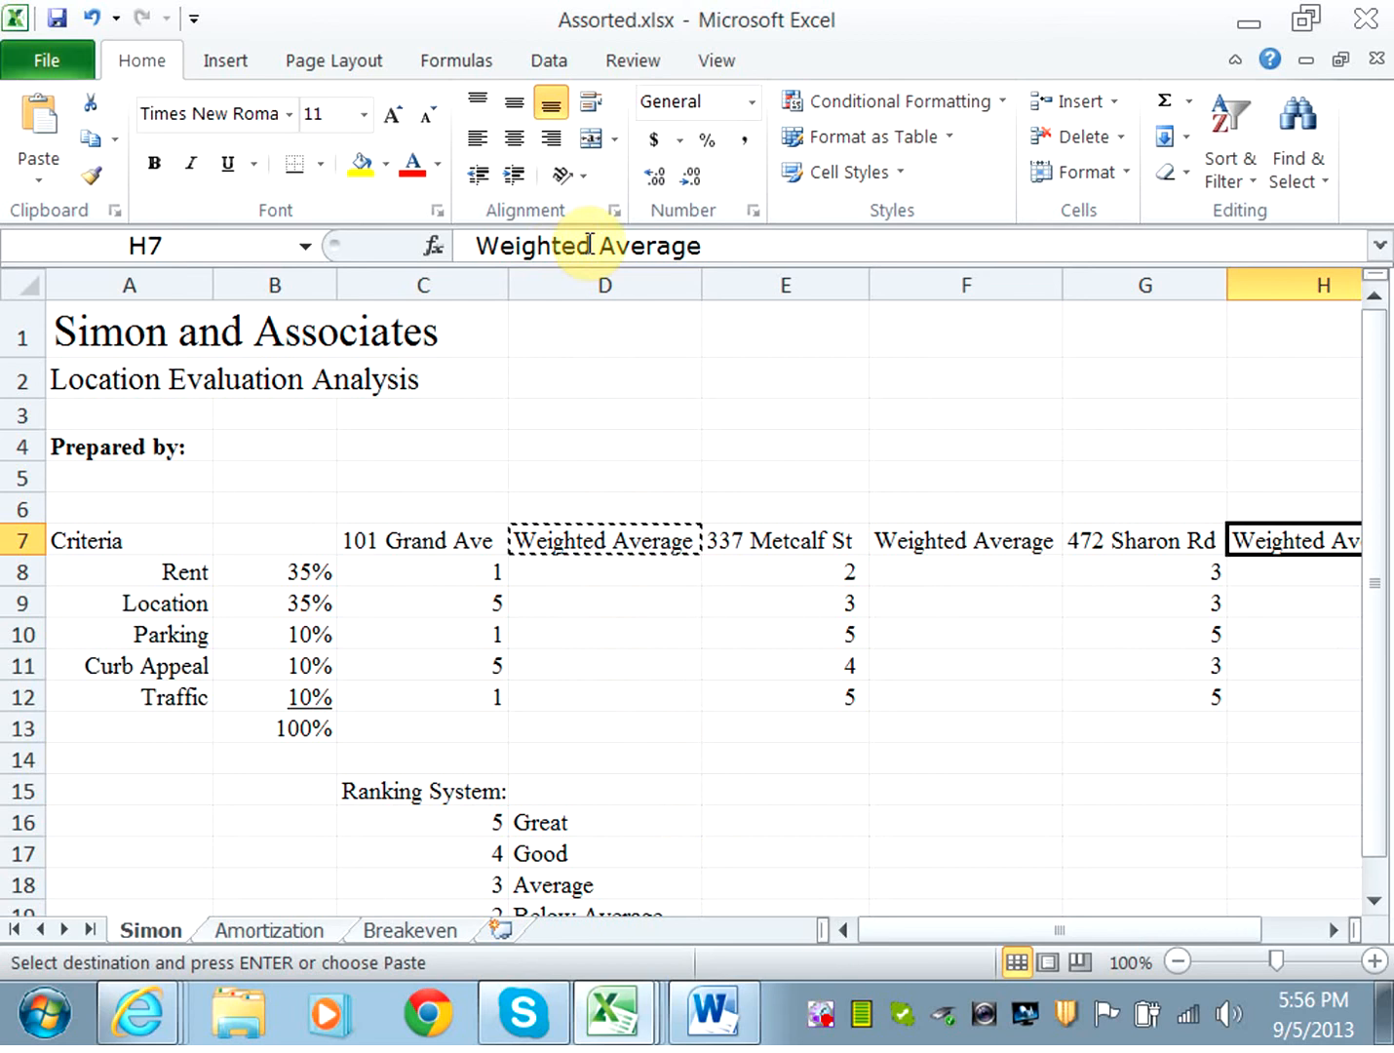
Split the H7 heading onto two lines, Weighted and Average, and autofit column H.
{"action": "left_click", "coordinate": [600, 245]}
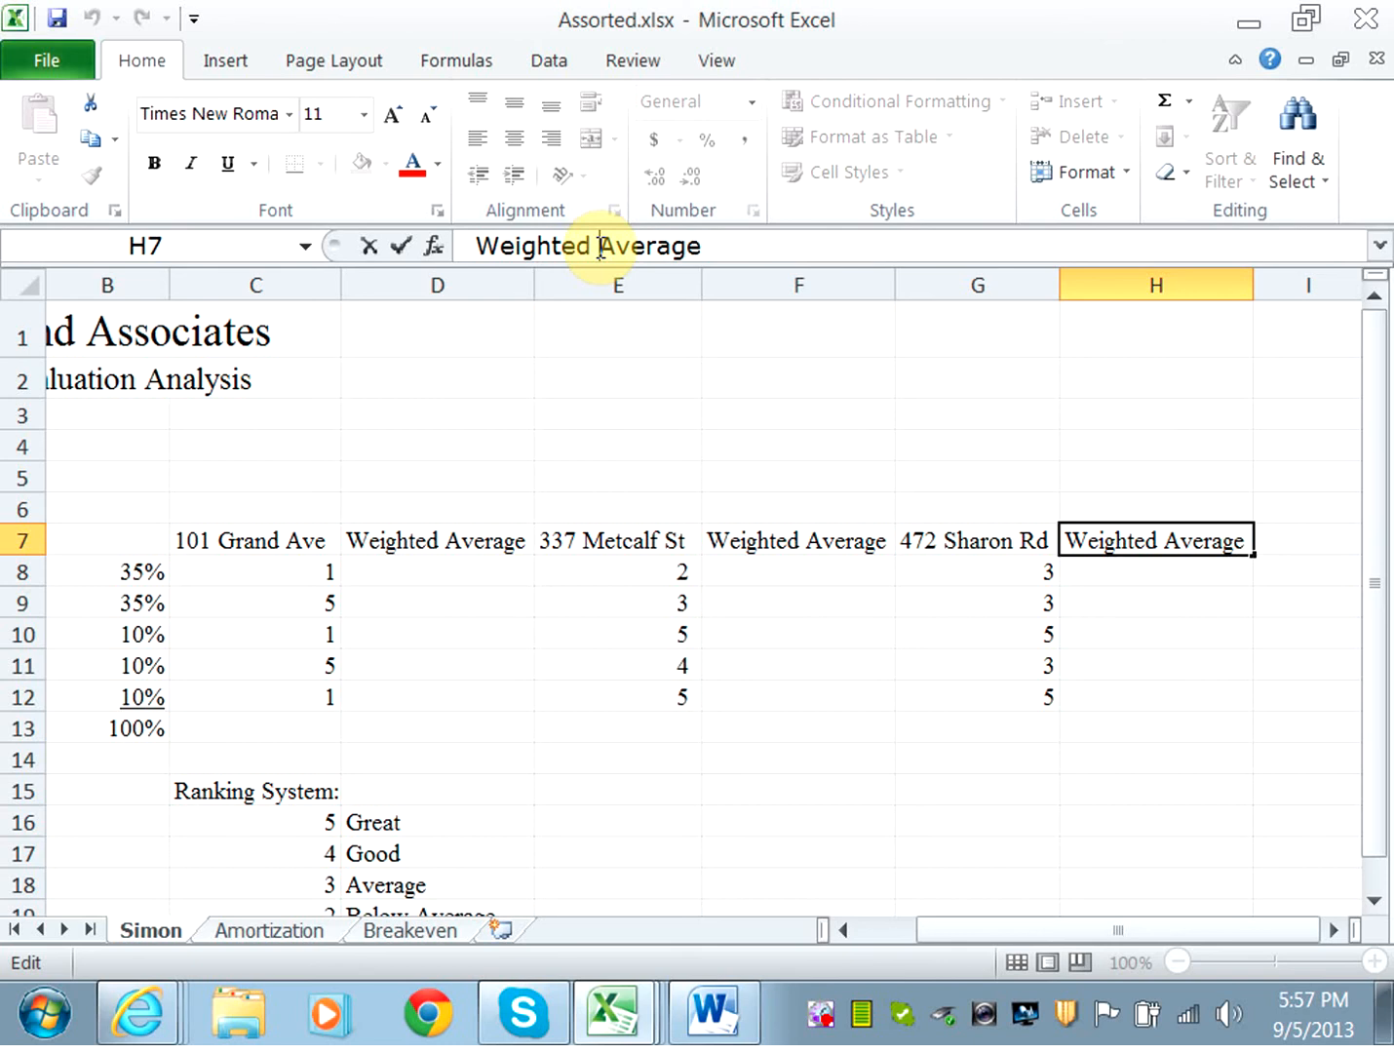
{"action": "key", "text": "BackSpace"}
{"action": "key", "text": "BackSpace"}
{"action": "key", "text": "BackSpace"}
{"action": "key", "text": "BackSpace"}
{"action": "key", "text": "BackSpace"}
{"action": "key", "text": "BackSpace"}
{"action": "key", "text": "BackSpace"}
{"action": "key", "text": "BackSpace"}
{"action": "key", "text": "BackSpace"}
{"action": "type", "text": "Weighted"}
{"action": "key", "text": "alt+Return"}
{"action": "key", "text": "Return"}
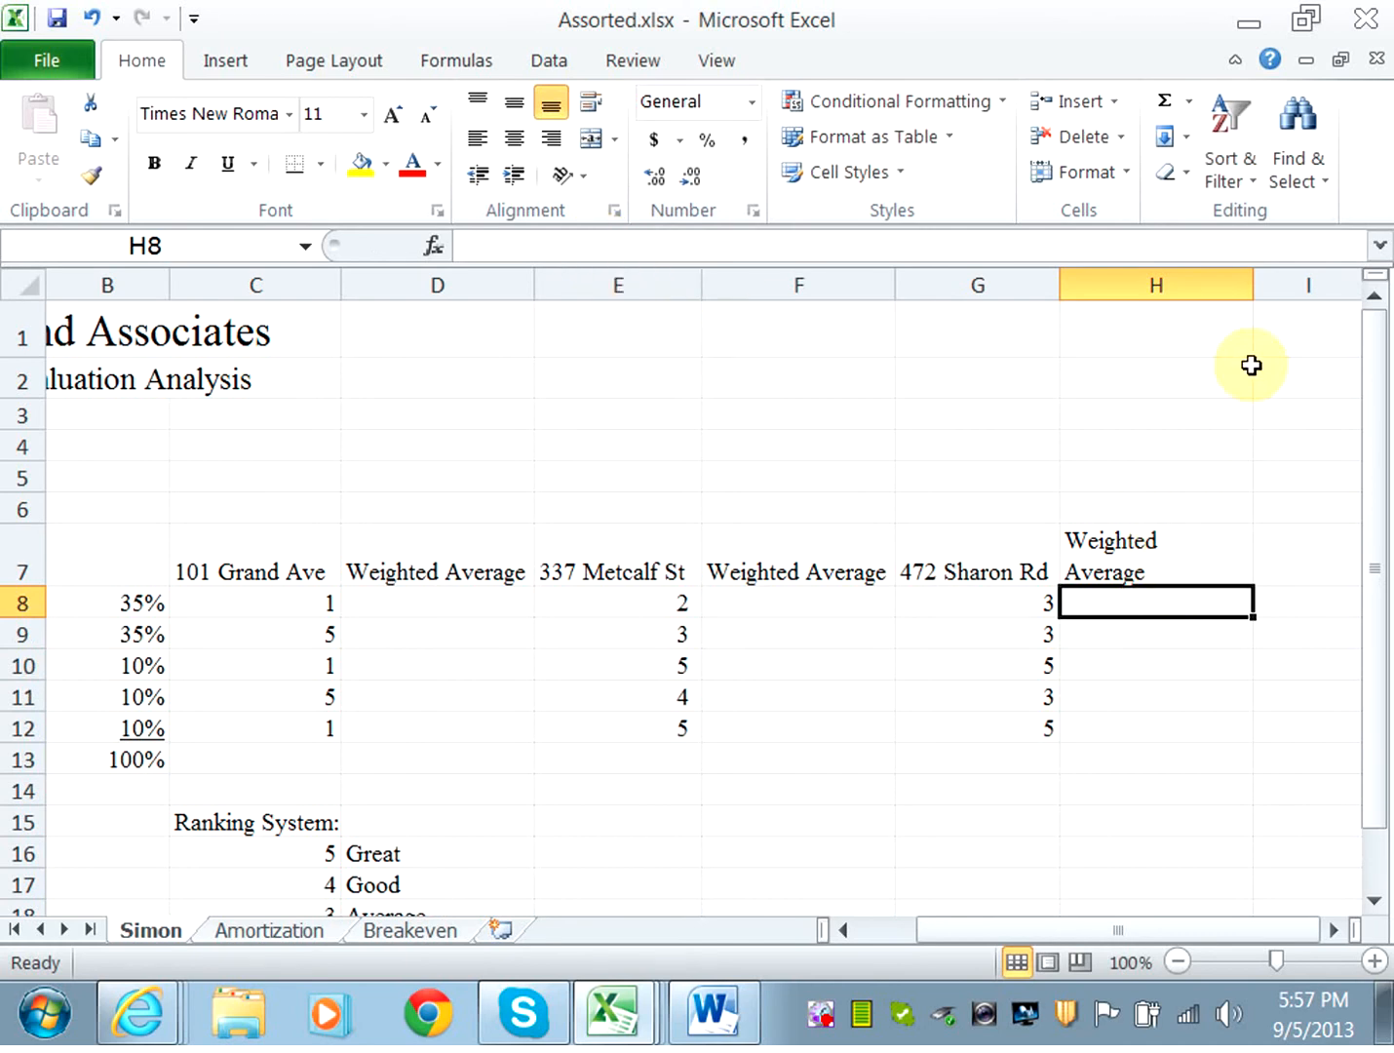
{"action": "double_click", "coordinate": [1254, 282]}
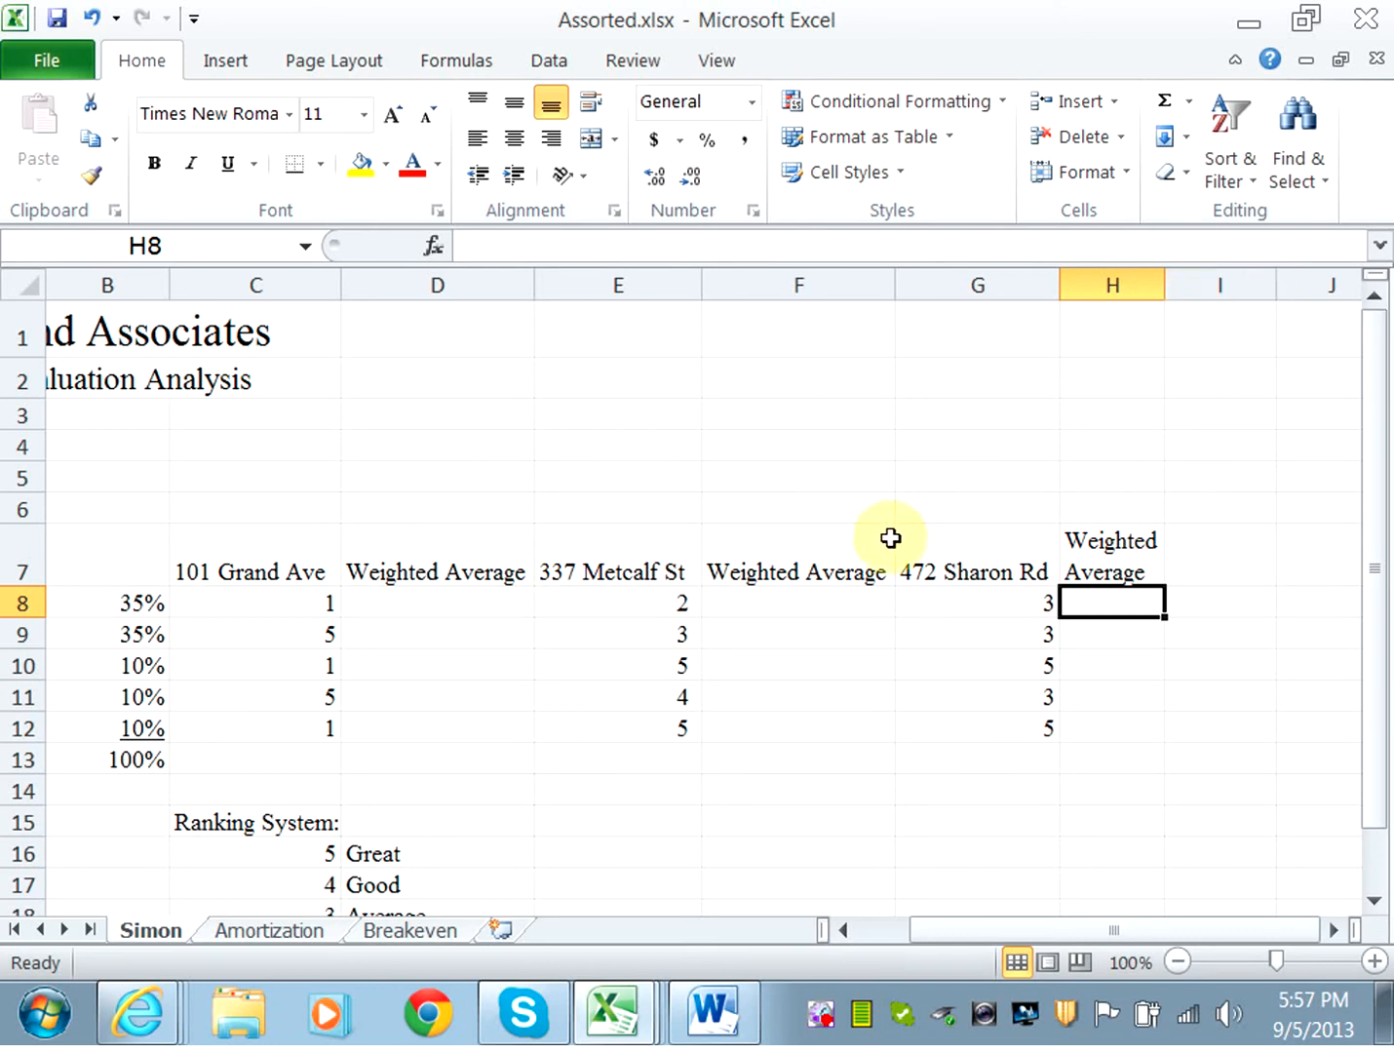
Split the F7 heading onto two lines, Weighted and Average.
{"action": "left_click", "coordinate": [813, 577]}
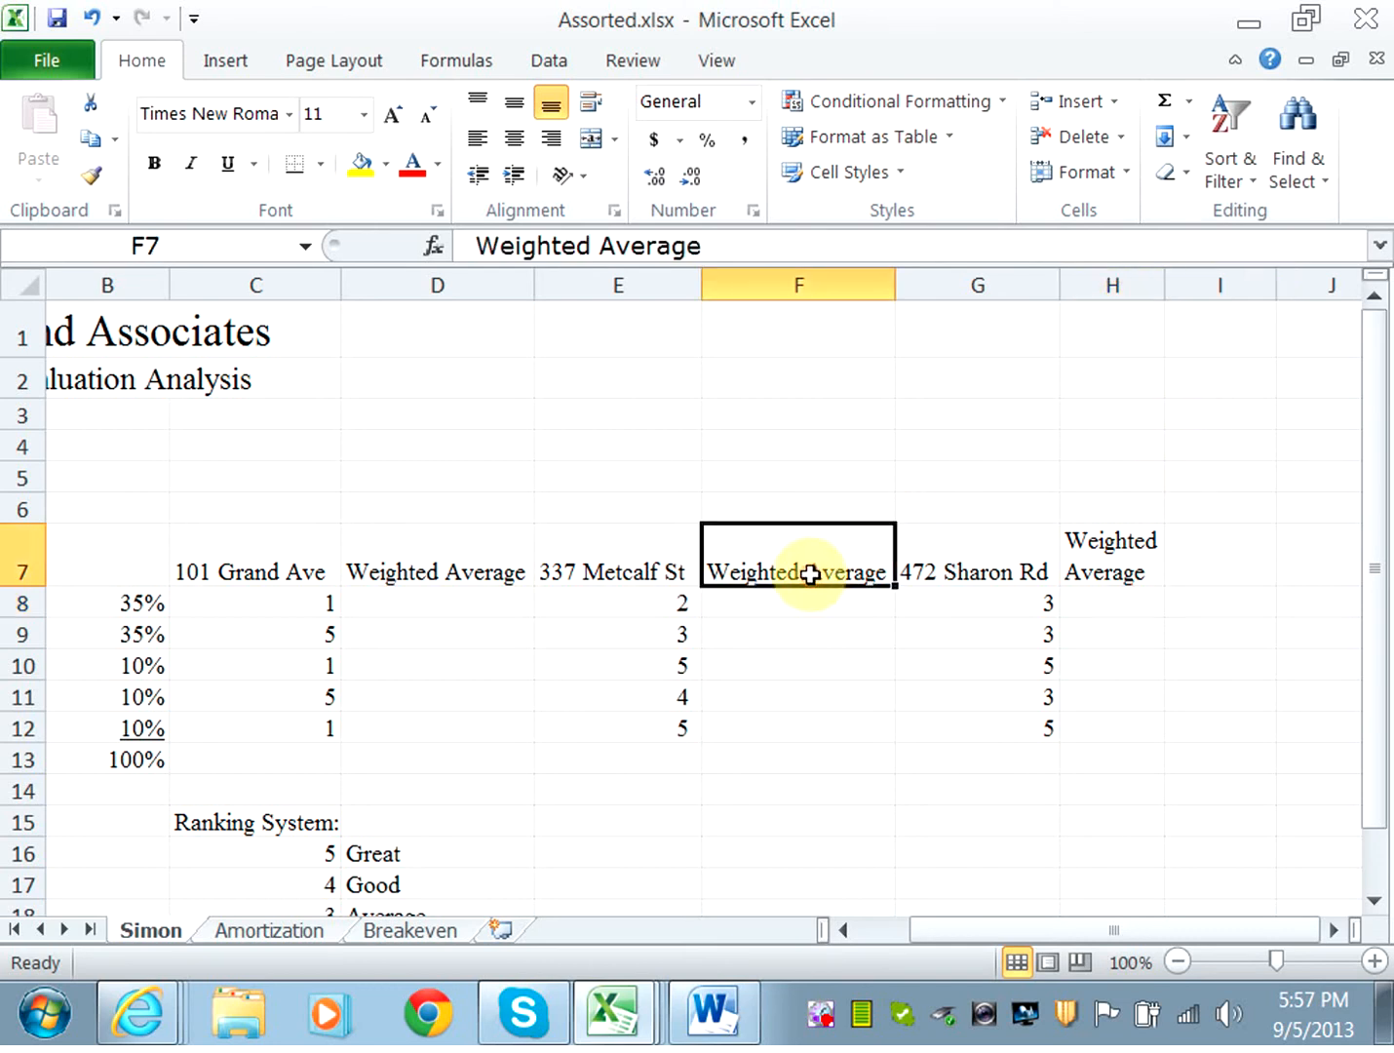
{"action": "left_click", "coordinate": [599, 249]}
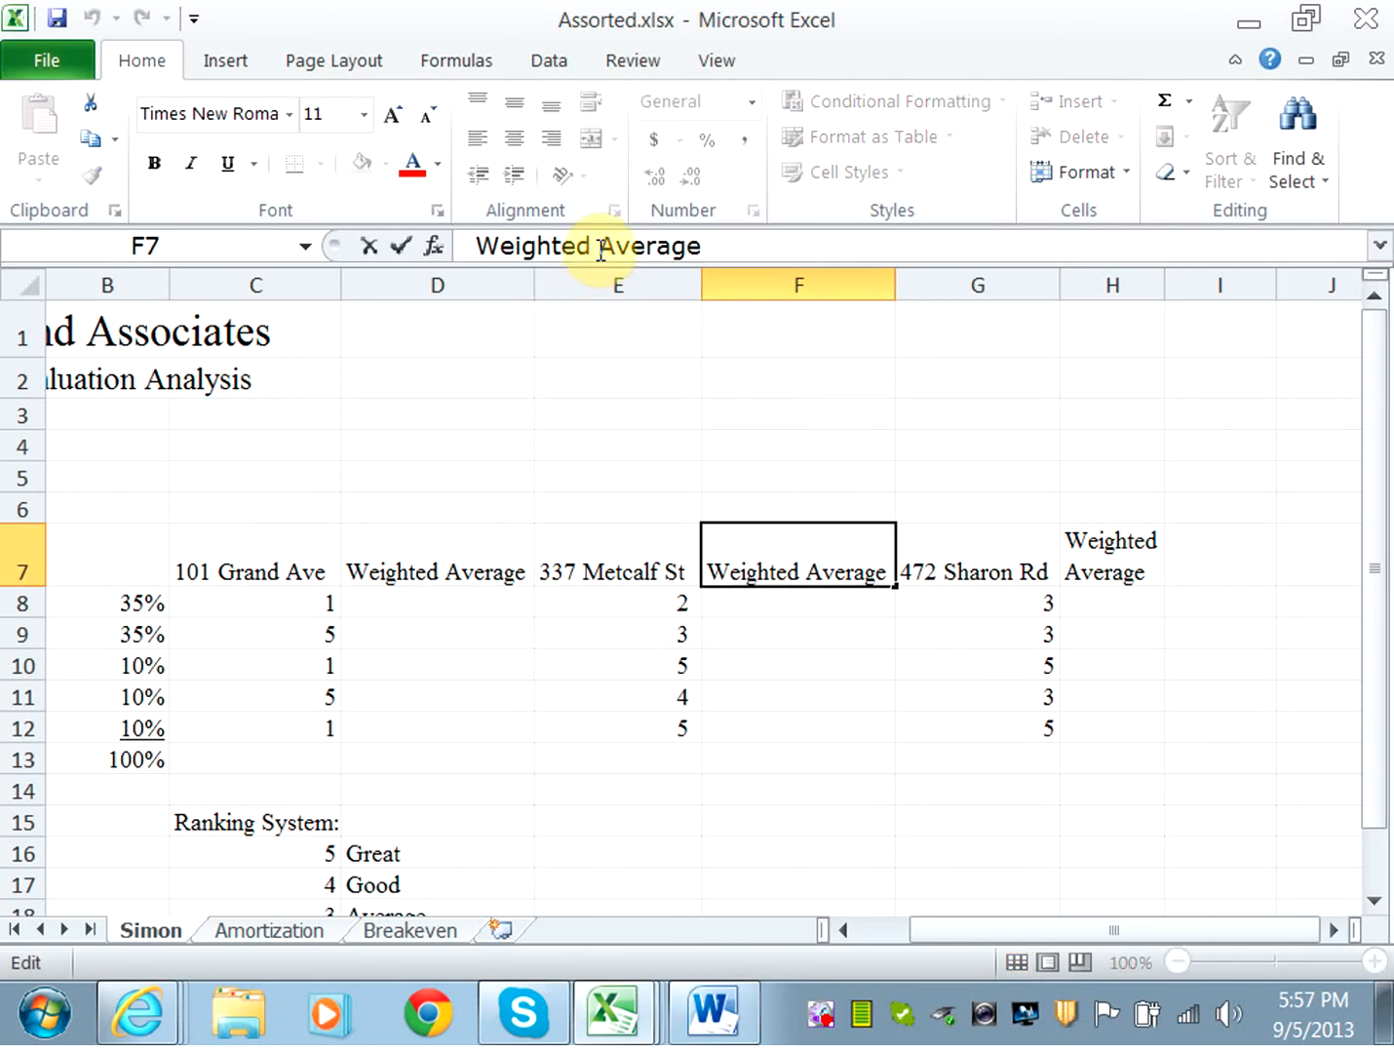
{"action": "key", "text": "BackSpace"}
{"action": "key", "text": "BackSpace"}
{"action": "key", "text": "BackSpace"}
{"action": "key", "text": "BackSpace"}
{"action": "key", "text": "BackSpace"}
{"action": "key", "text": "BackSpace"}
{"action": "key", "text": "BackSpace"}
{"action": "key", "text": "BackSpace"}
{"action": "key", "text": "BackSpace"}
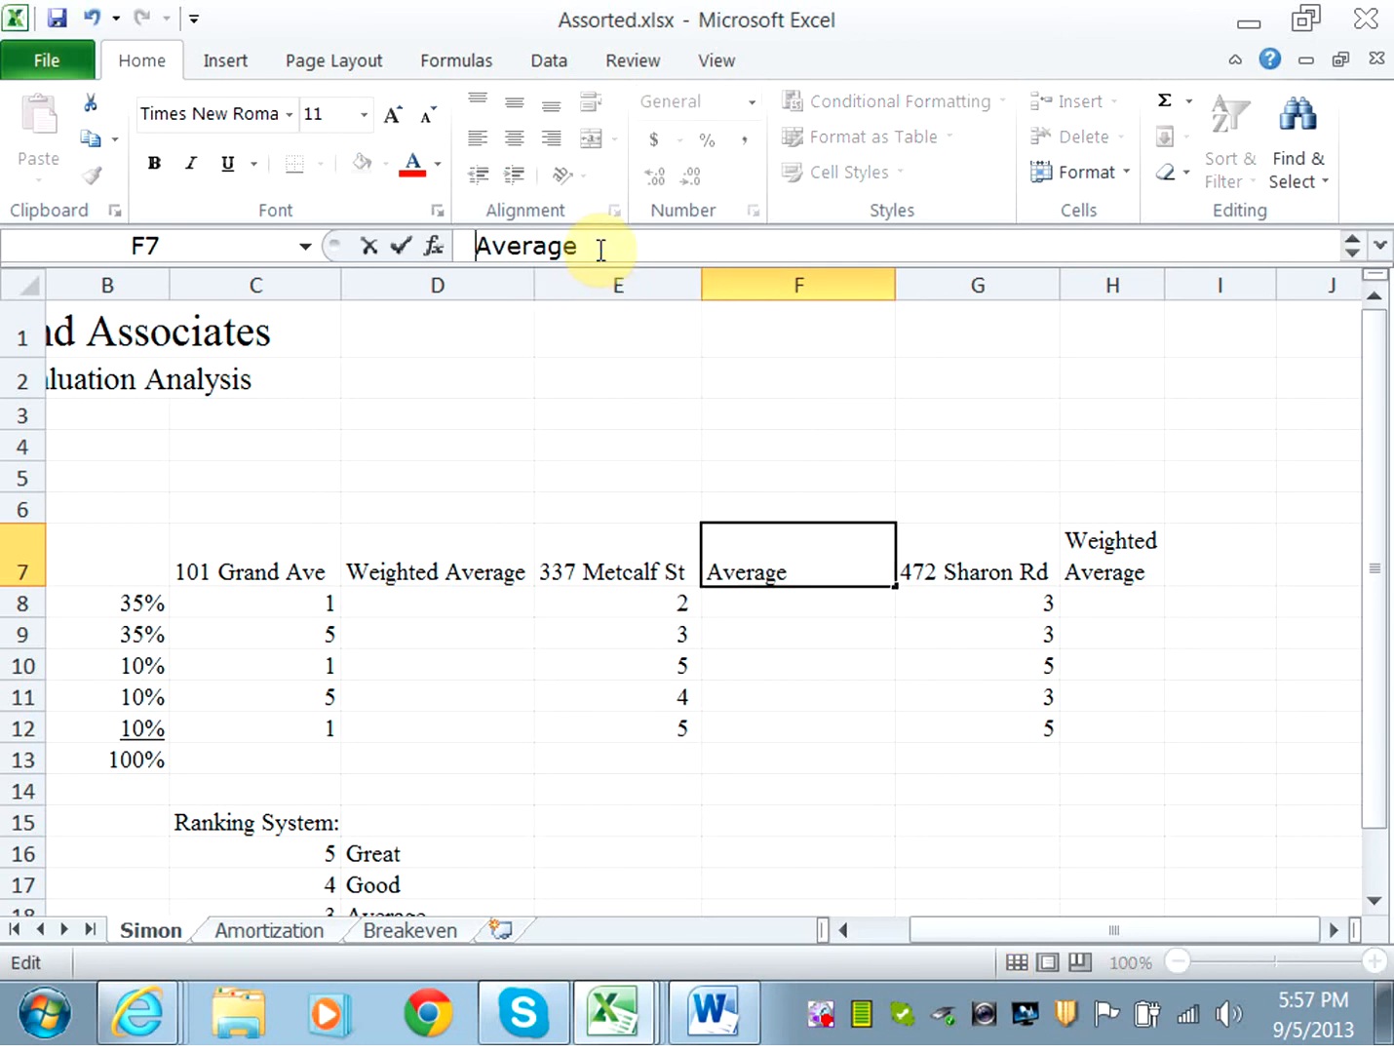
{"action": "key", "text": "Return"}
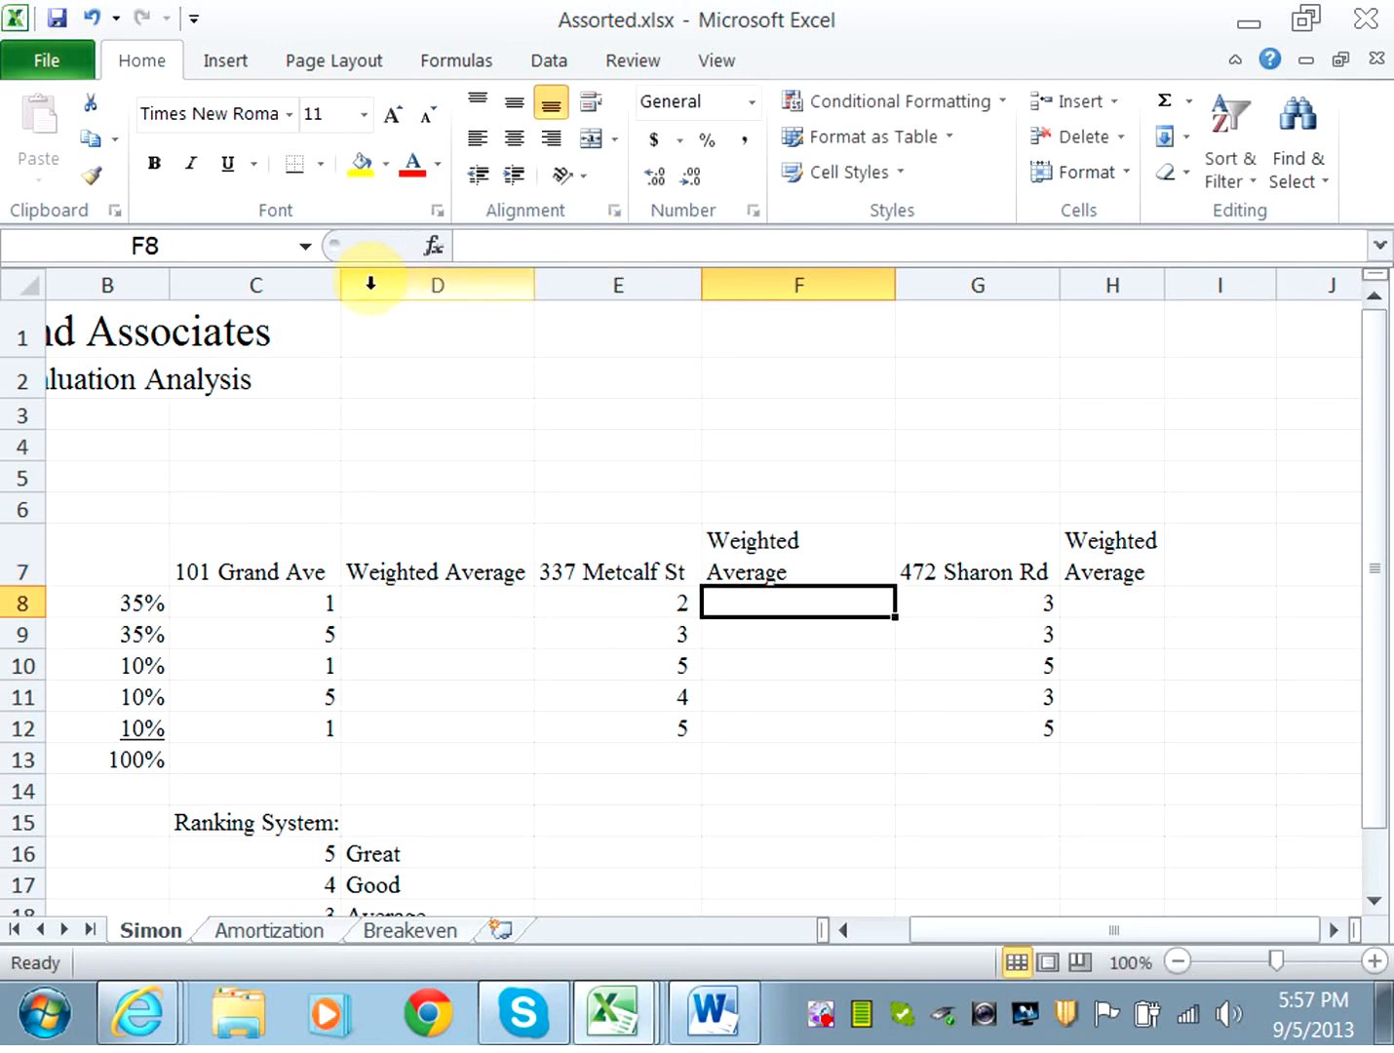
Split the D7 heading onto two lines, Weighted and Average.
{"action": "left_click", "coordinate": [482, 573]}
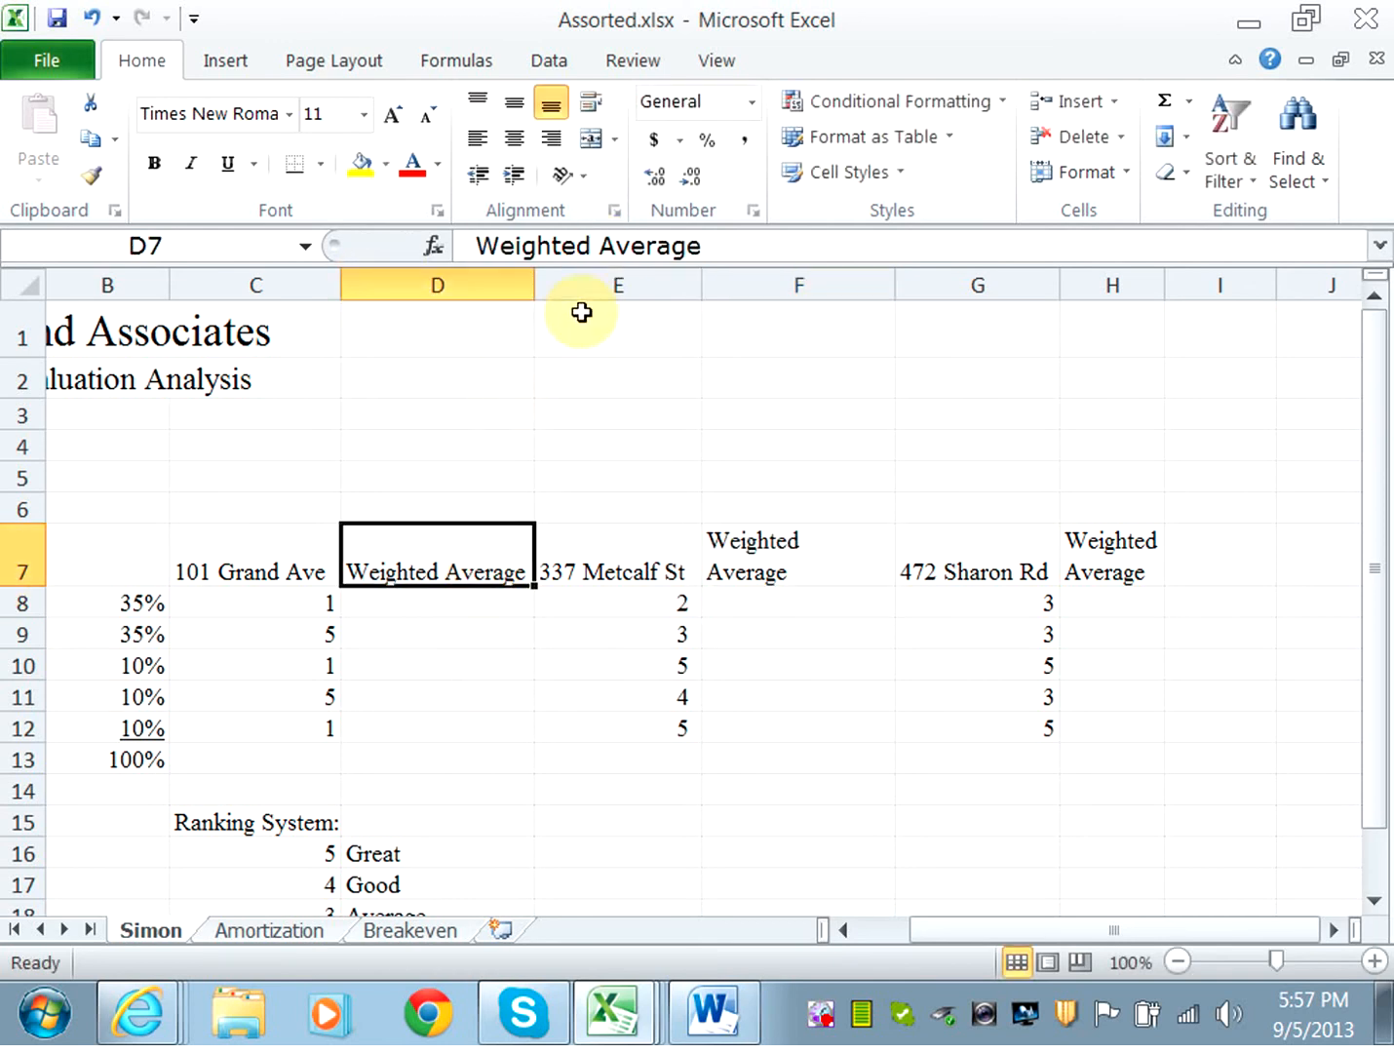
{"action": "left_click", "coordinate": [603, 244]}
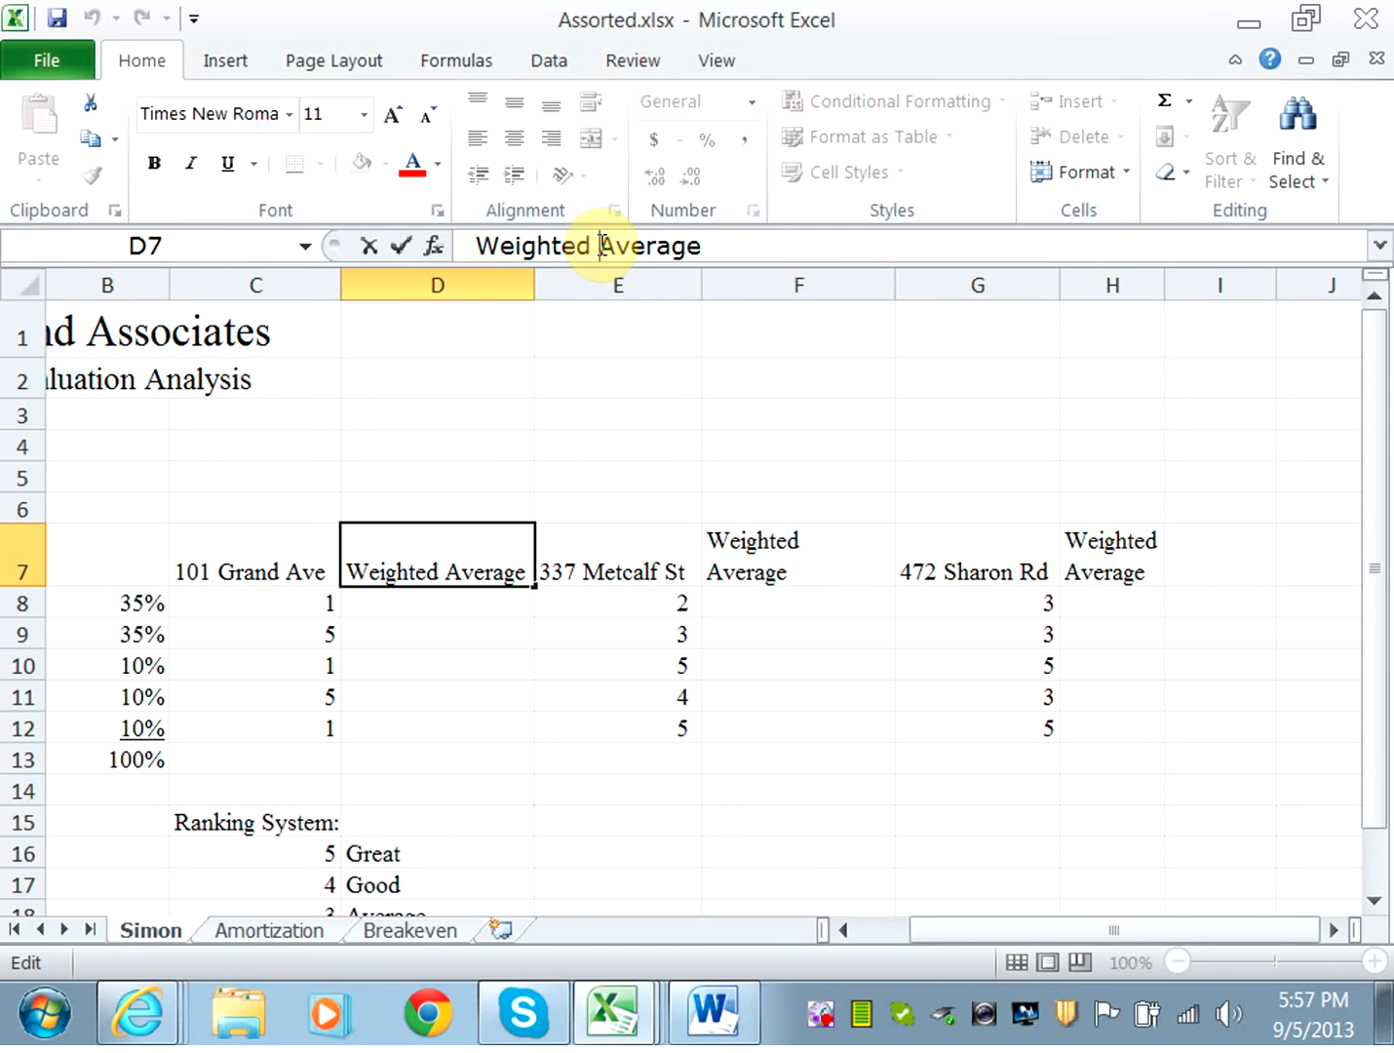
{"action": "key", "text": "alt+Return"}
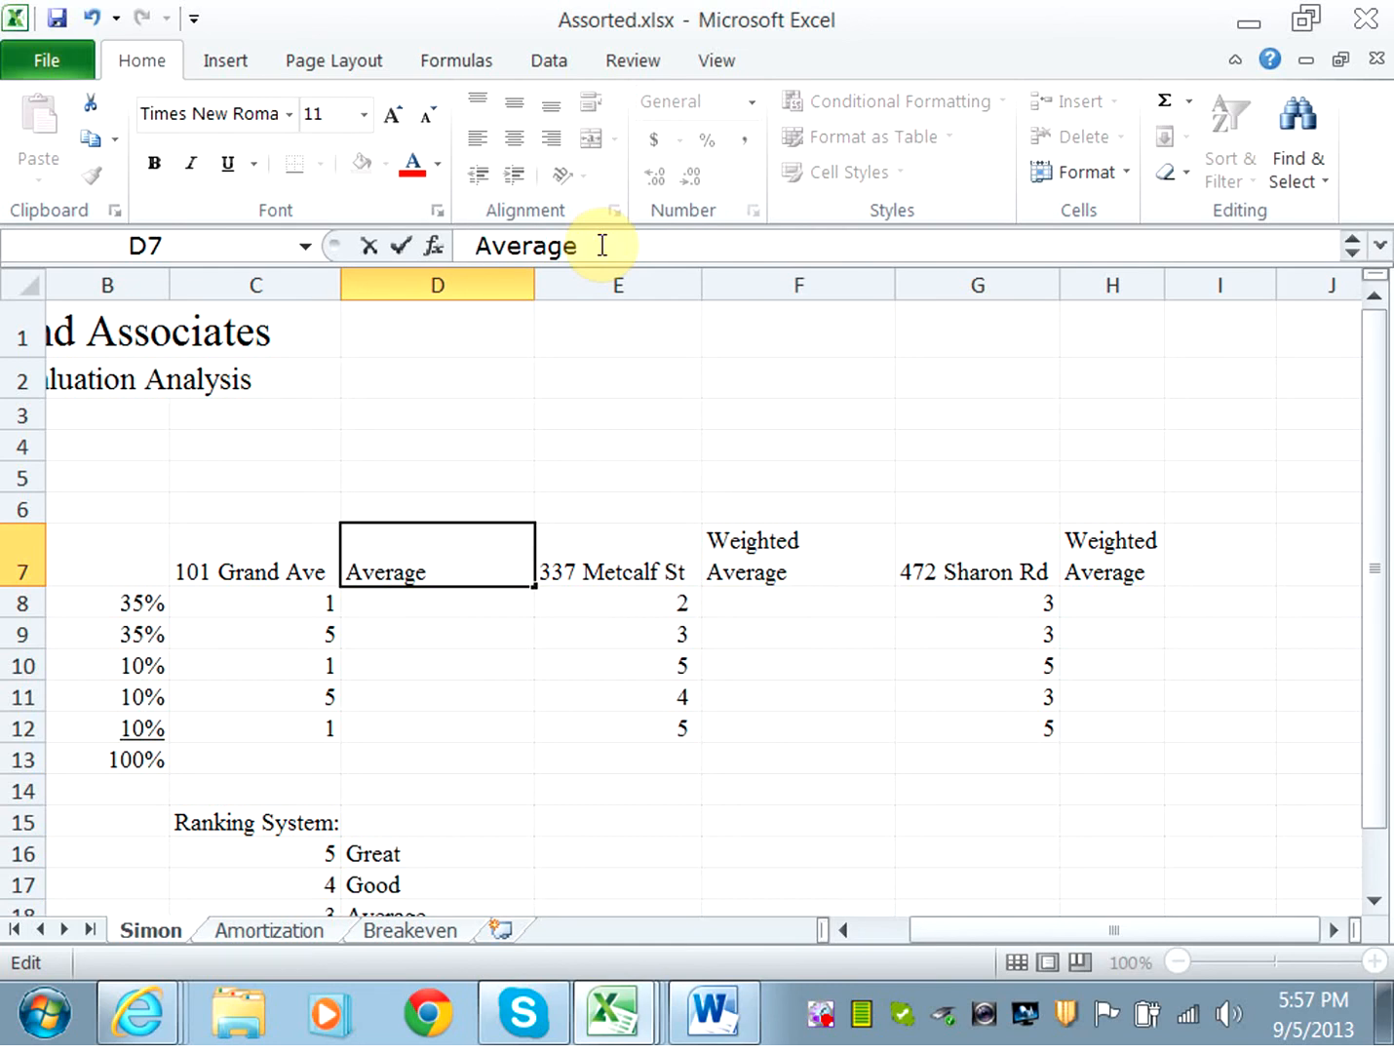
{"action": "key", "text": "Return"}
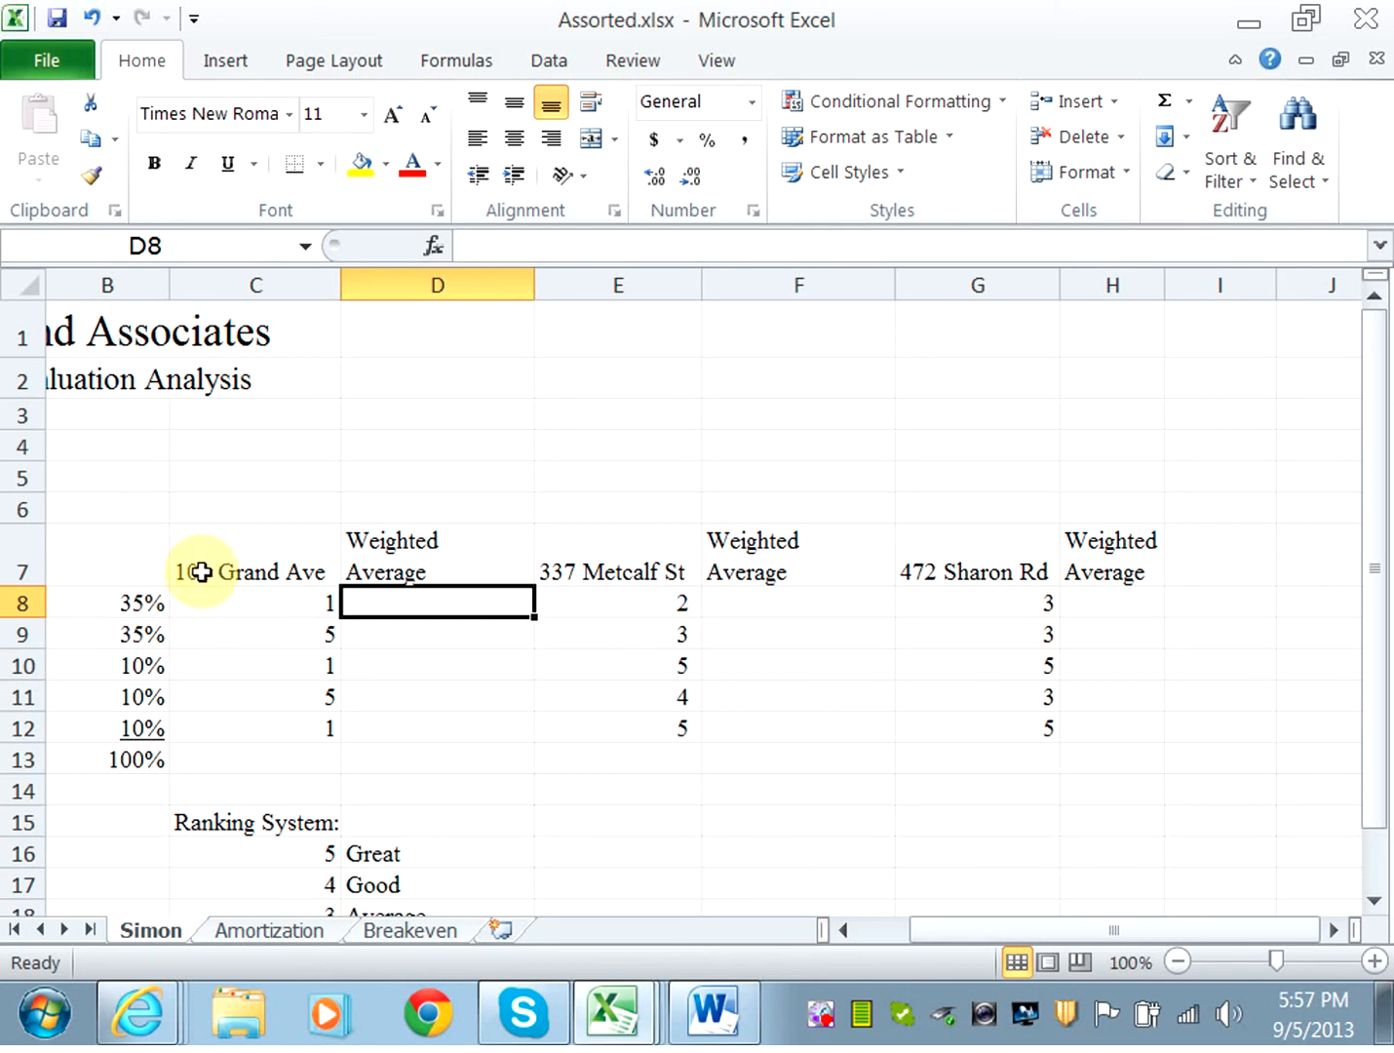
Enter the formula =C8*$B8 in cell D8 to weight the first rating.
{"action": "type", "text": "="}
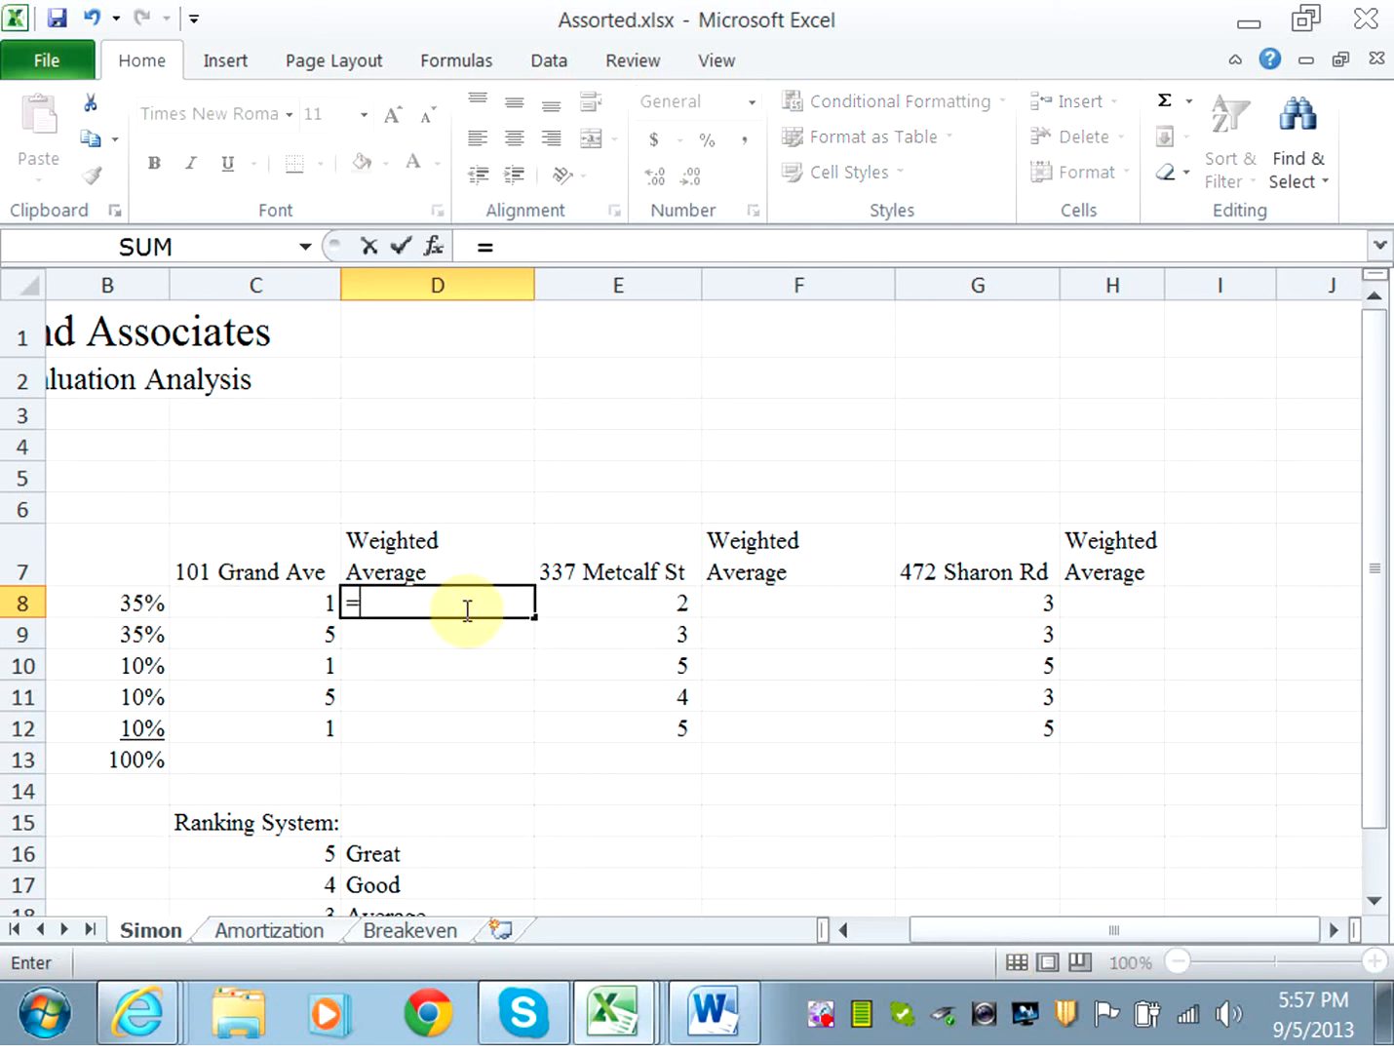
{"action": "left_click", "coordinate": [300, 605]}
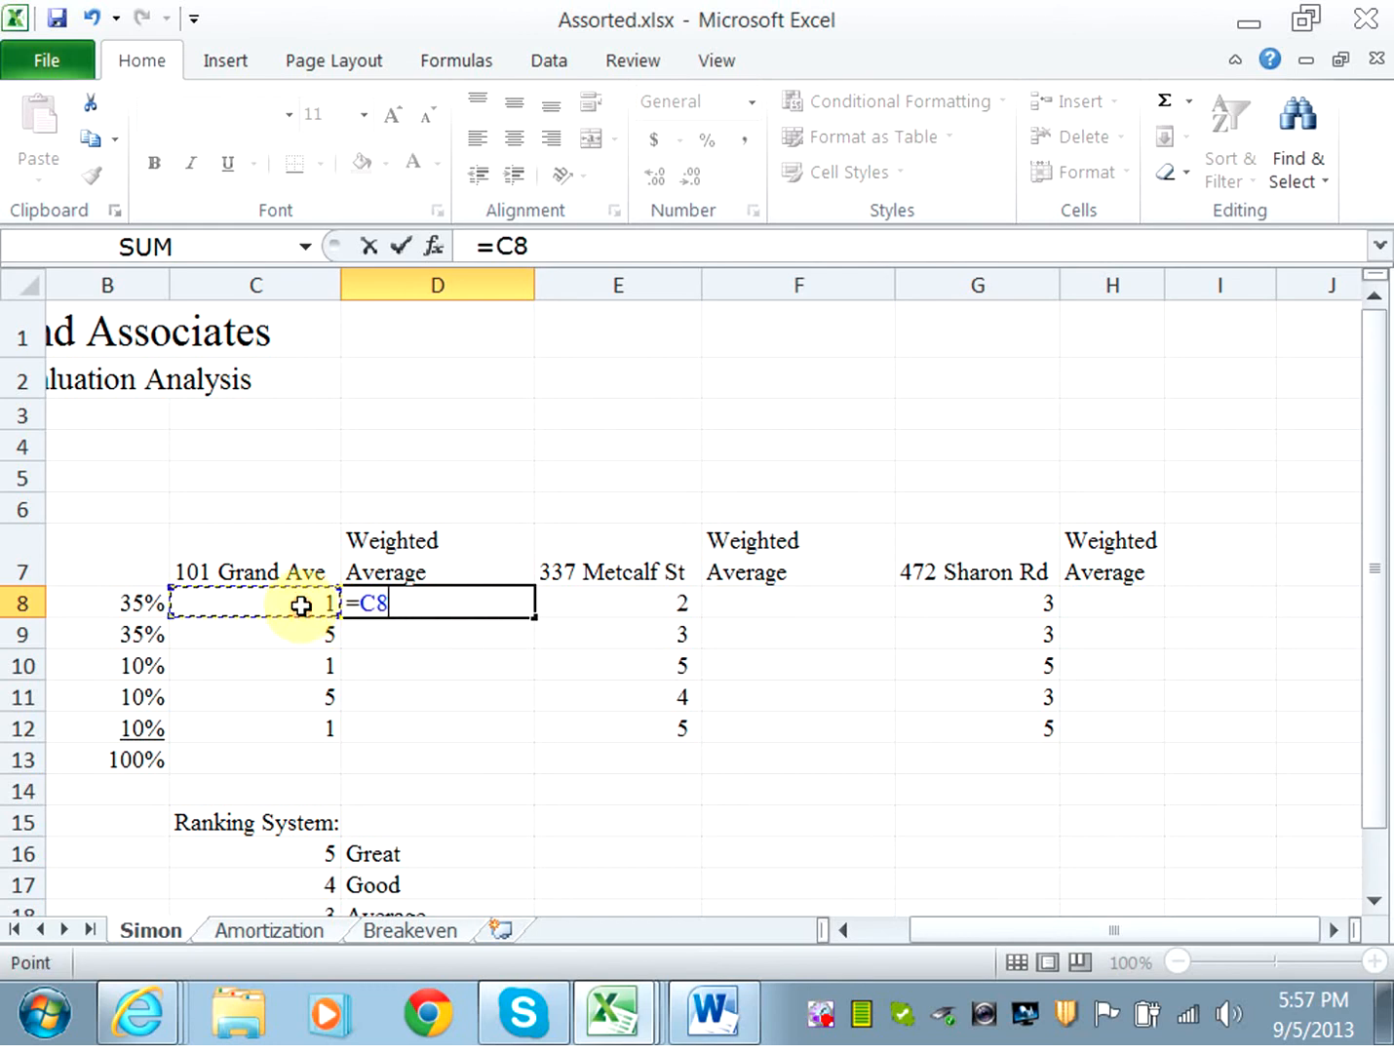
{"action": "type", "text": "*"}
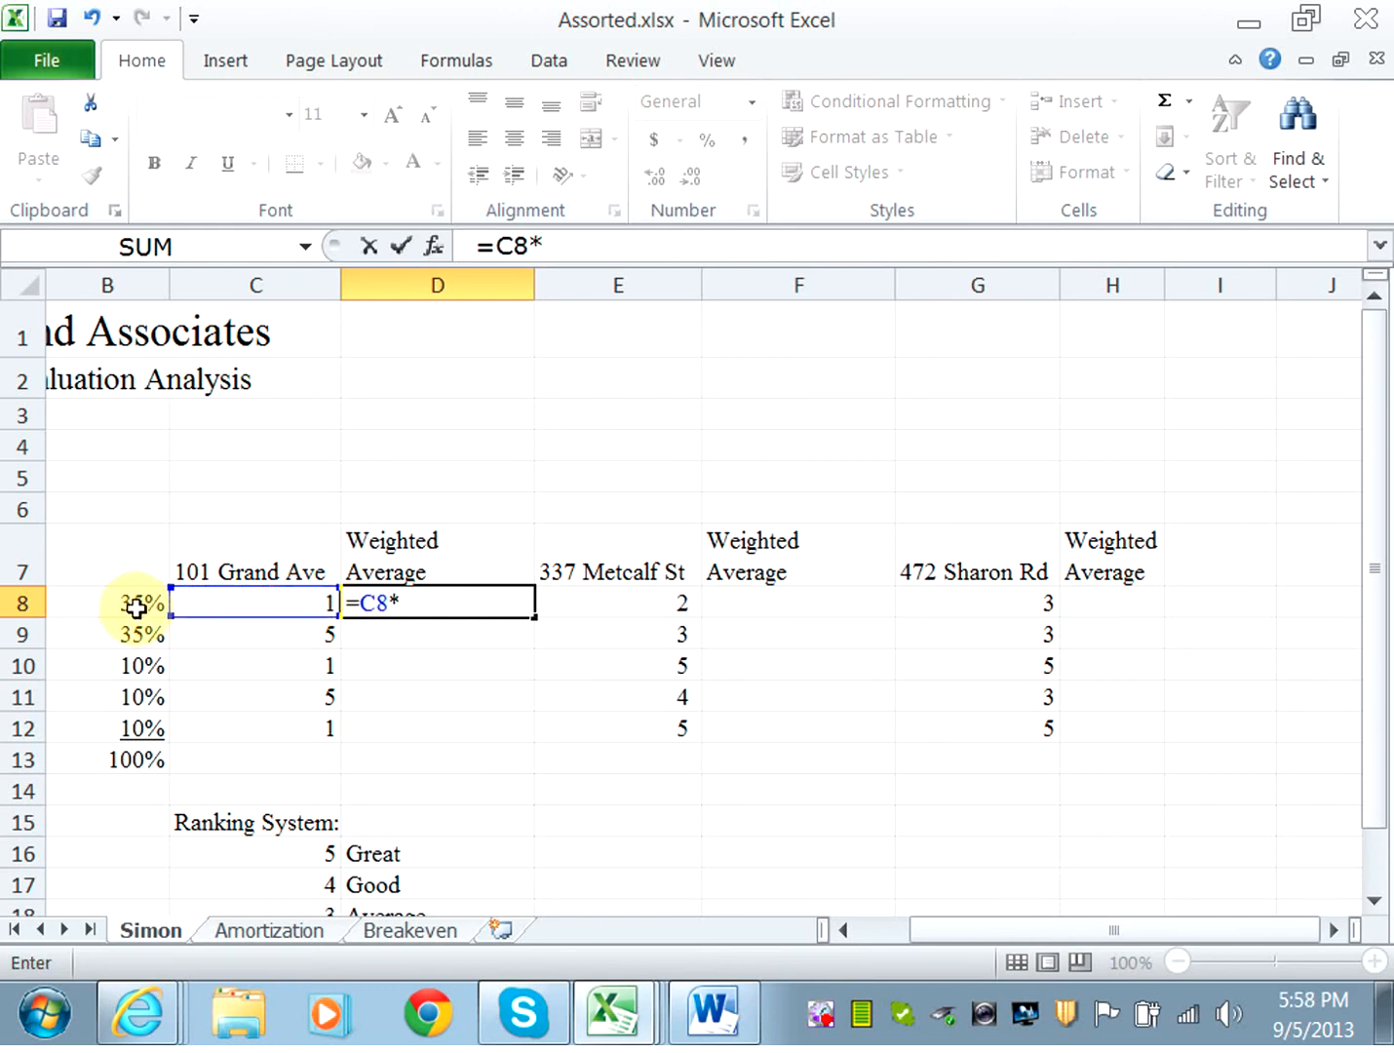
{"action": "left_click", "coordinate": [131, 606]}
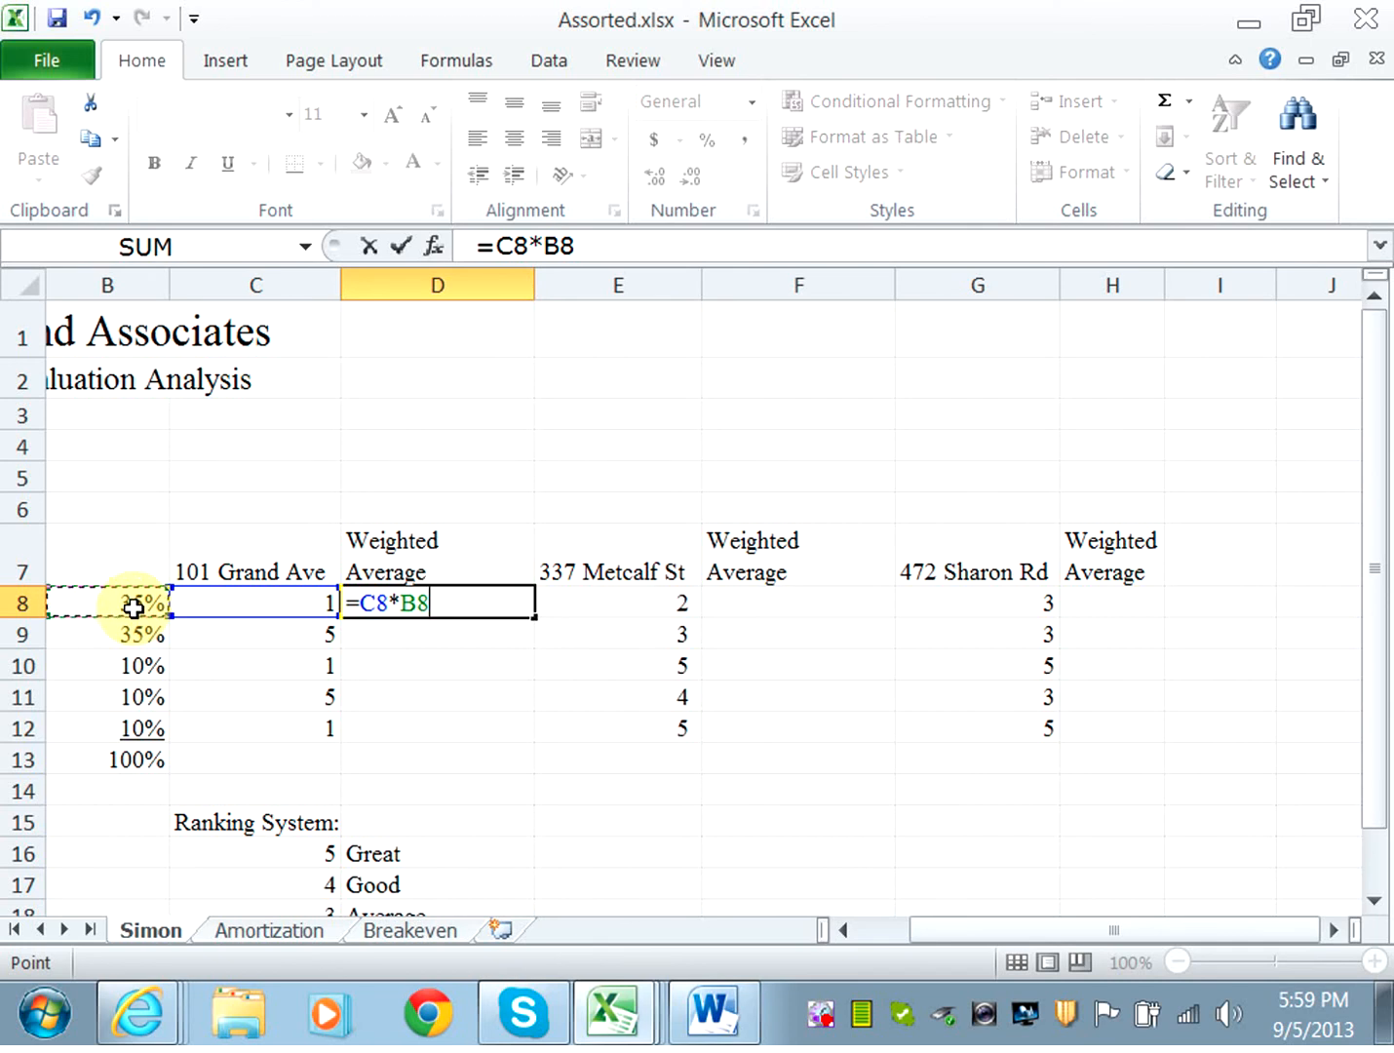
{"action": "left_click", "coordinate": [407, 604]}
{"action": "type", "text": "$"}
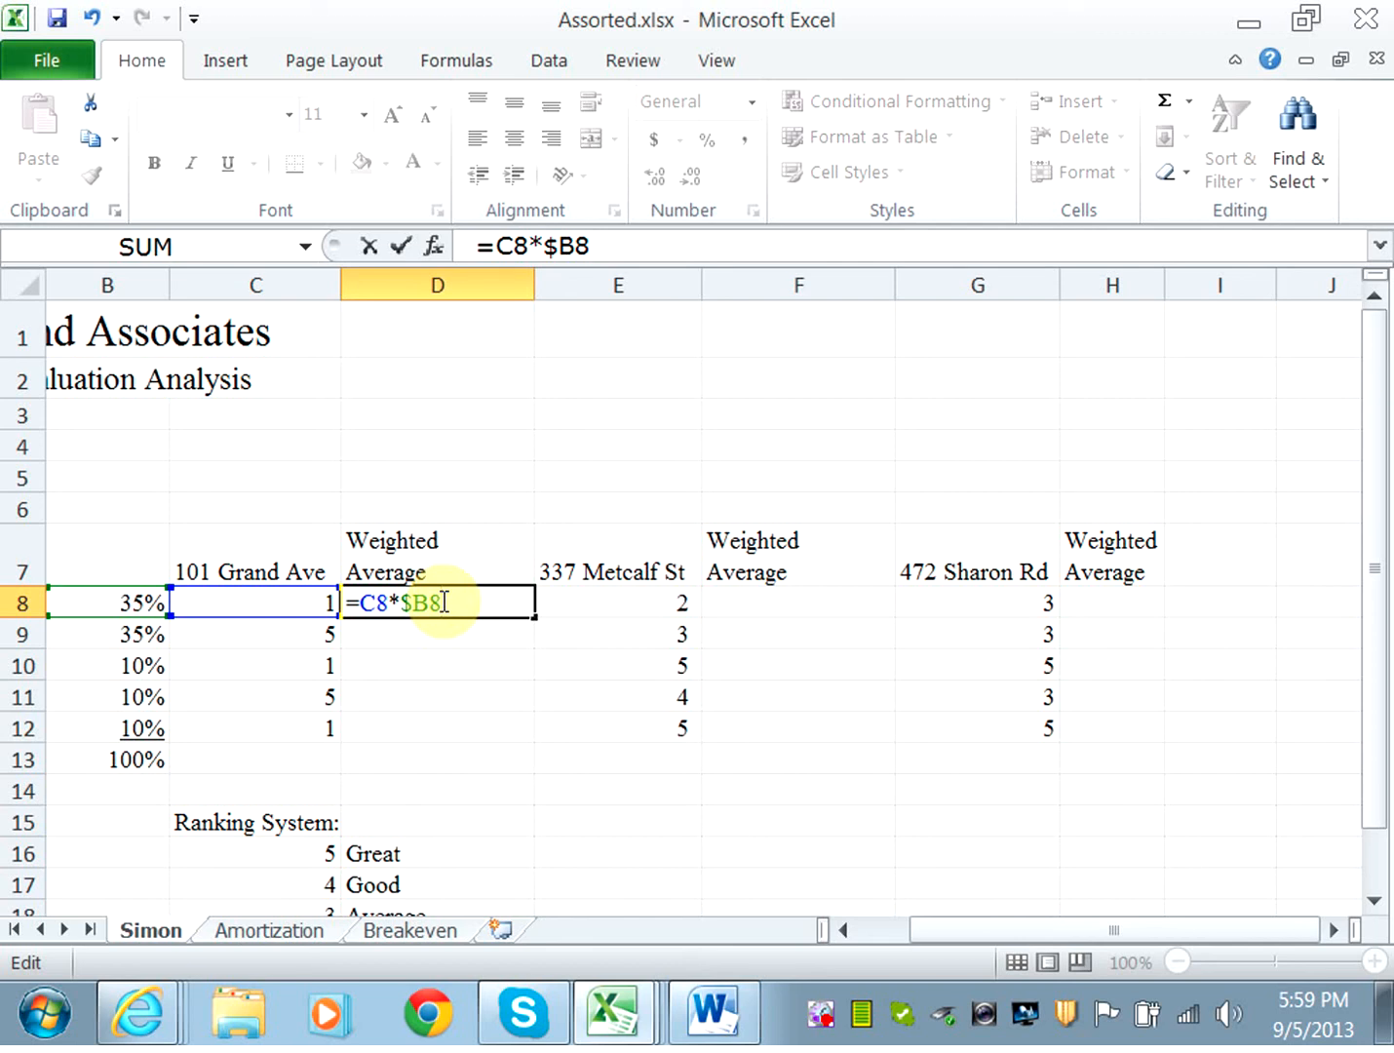
{"action": "key", "text": "Return"}
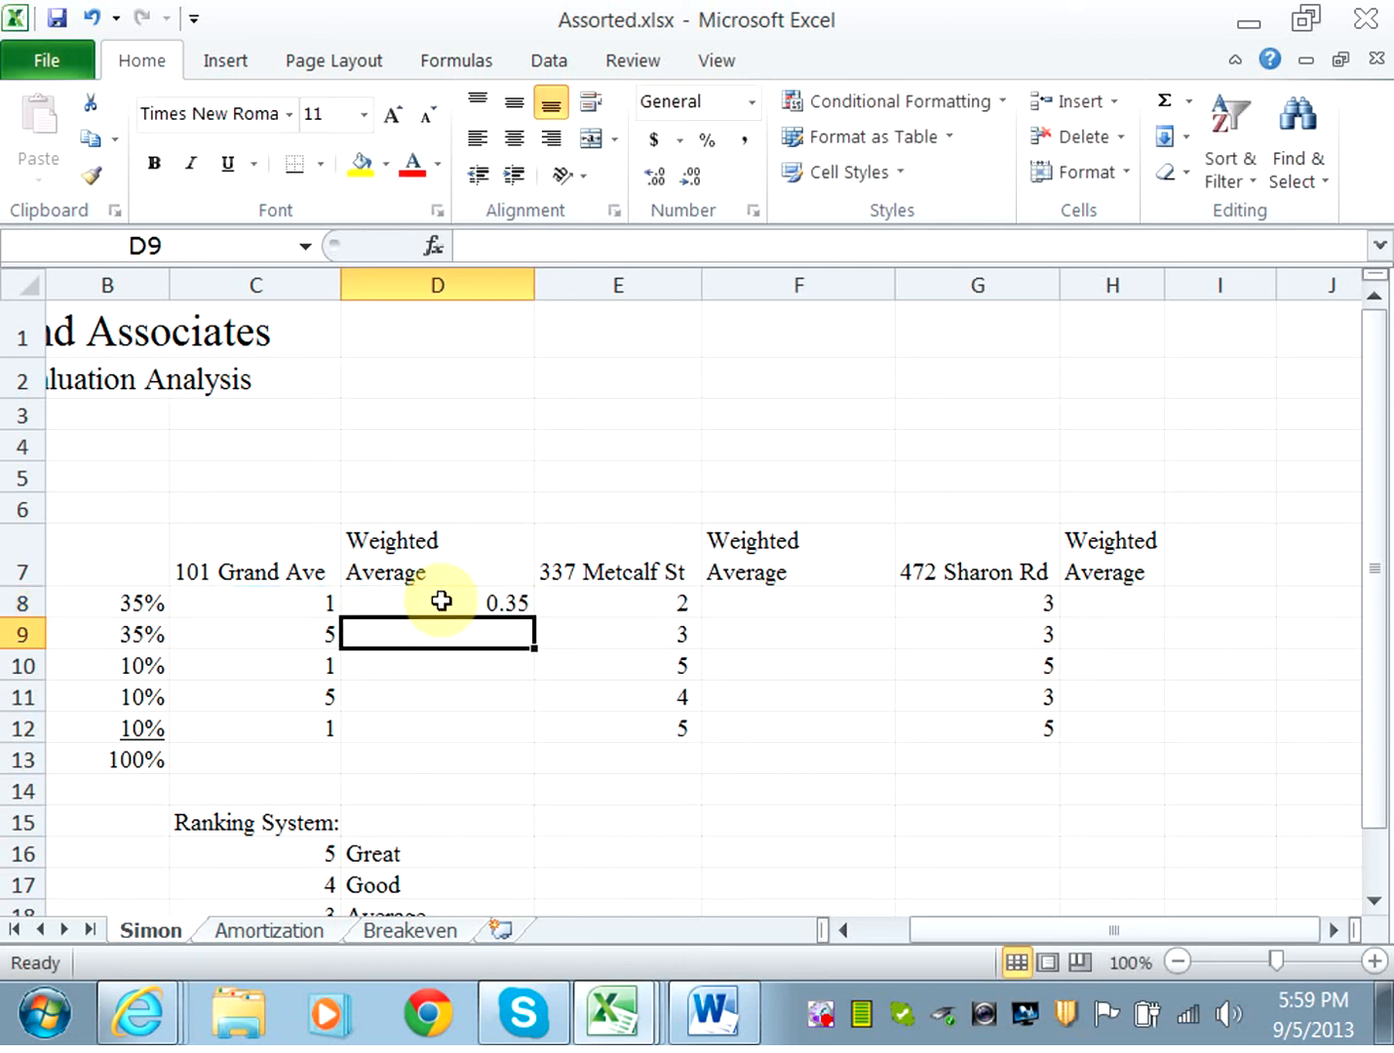
Fill the D8 formula down through D12.
{"action": "left_click", "coordinate": [451, 602]}
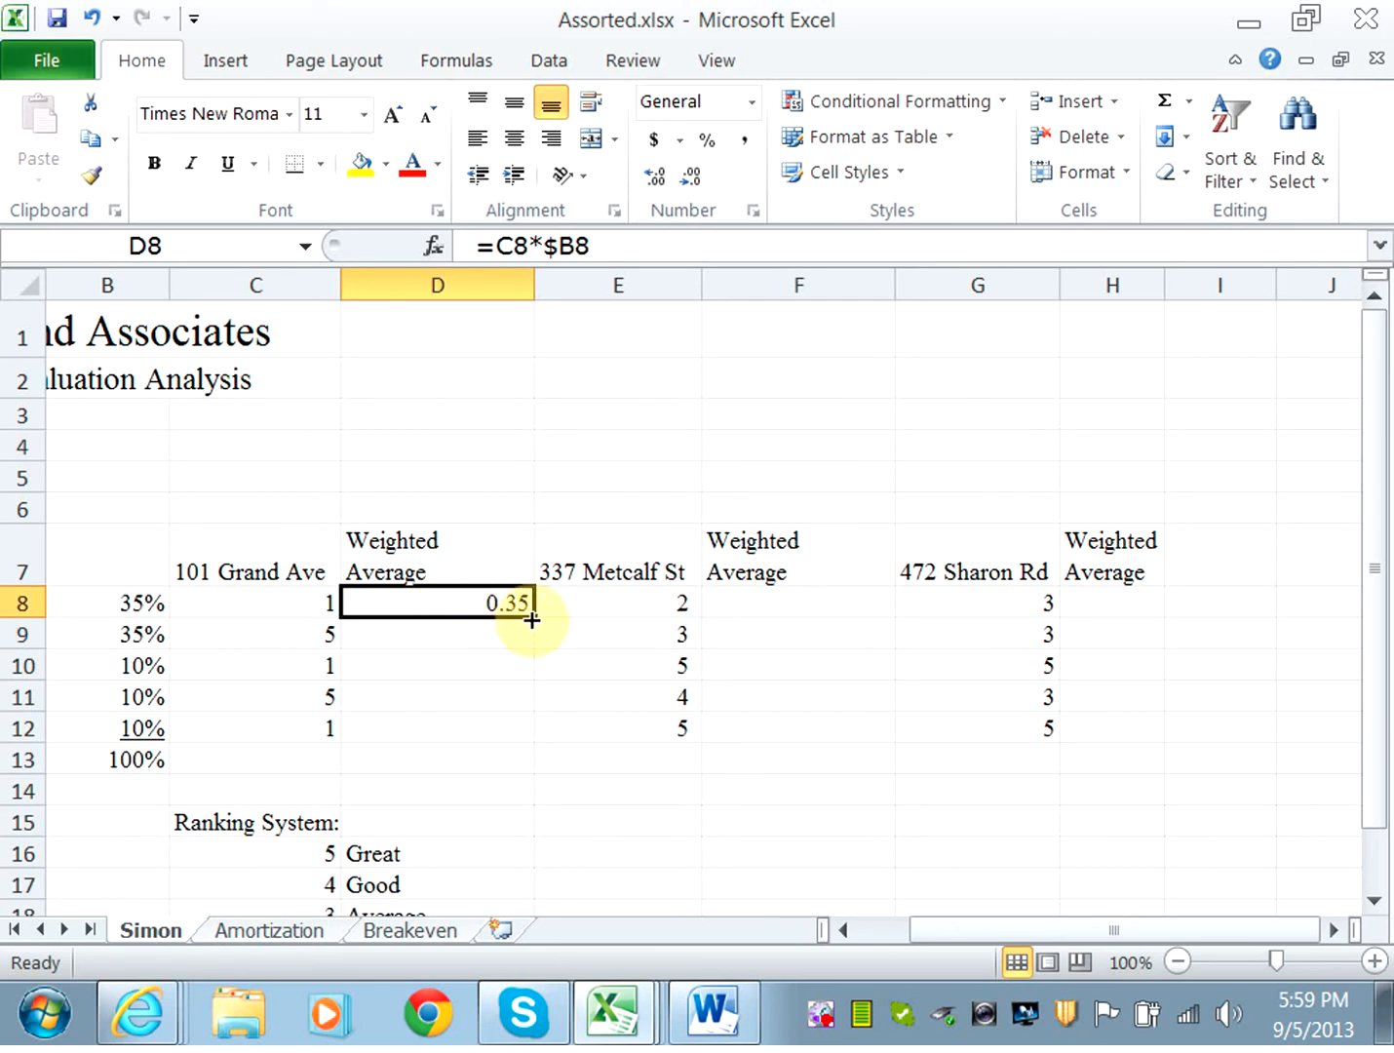
{"action": "left_click_drag", "start_coordinate": [537, 615], "coordinate": [518, 745]}
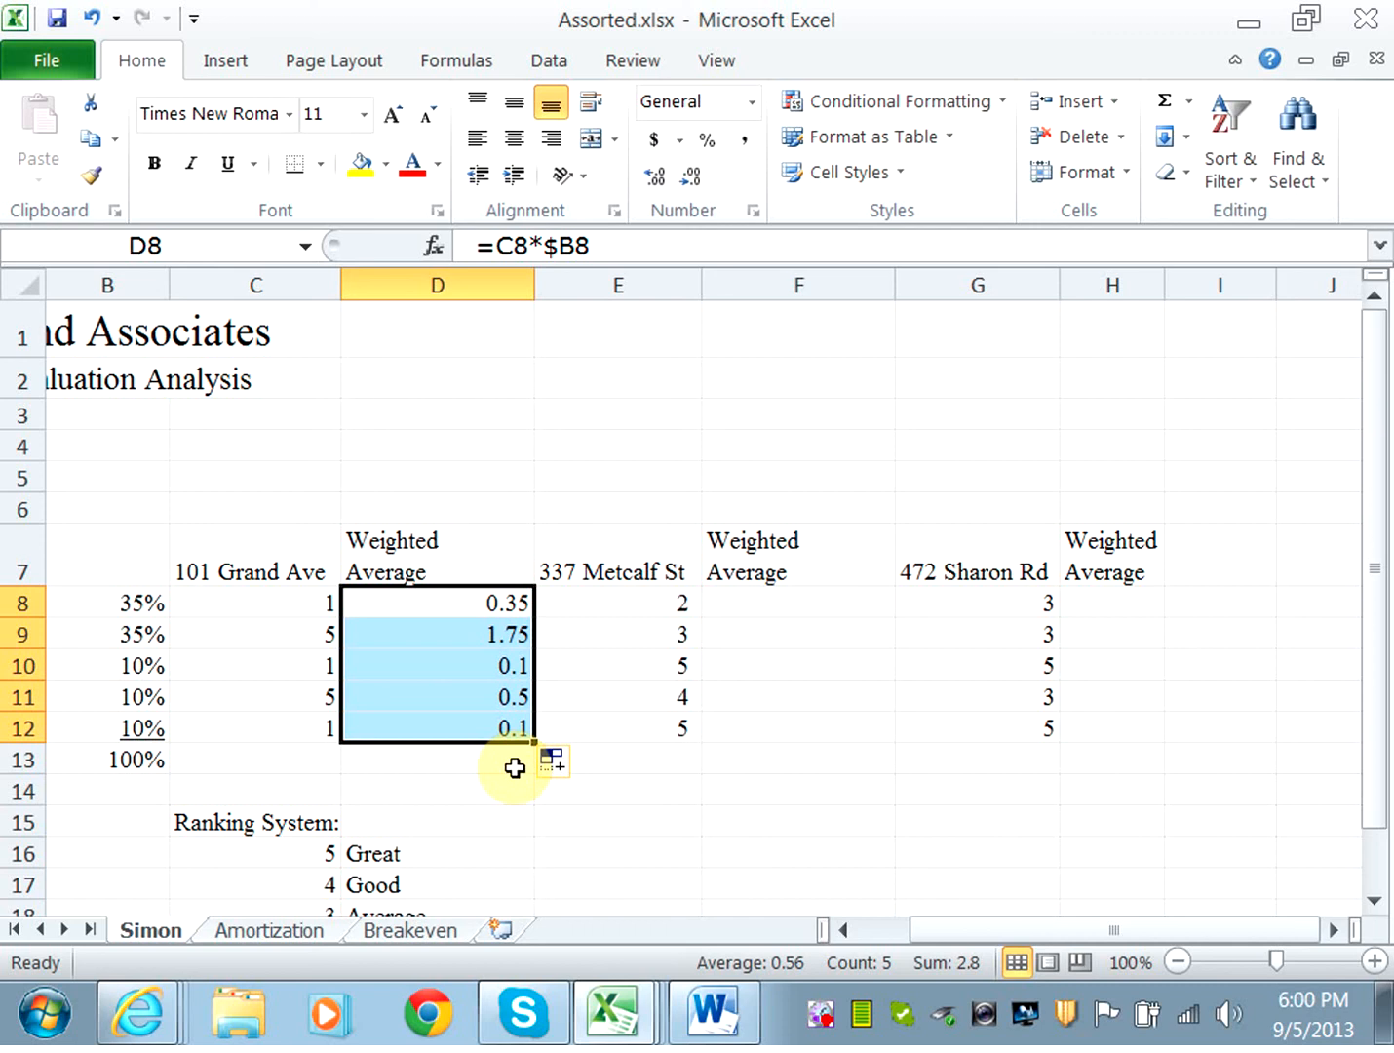
{"action": "left_click", "coordinate": [513, 767]}
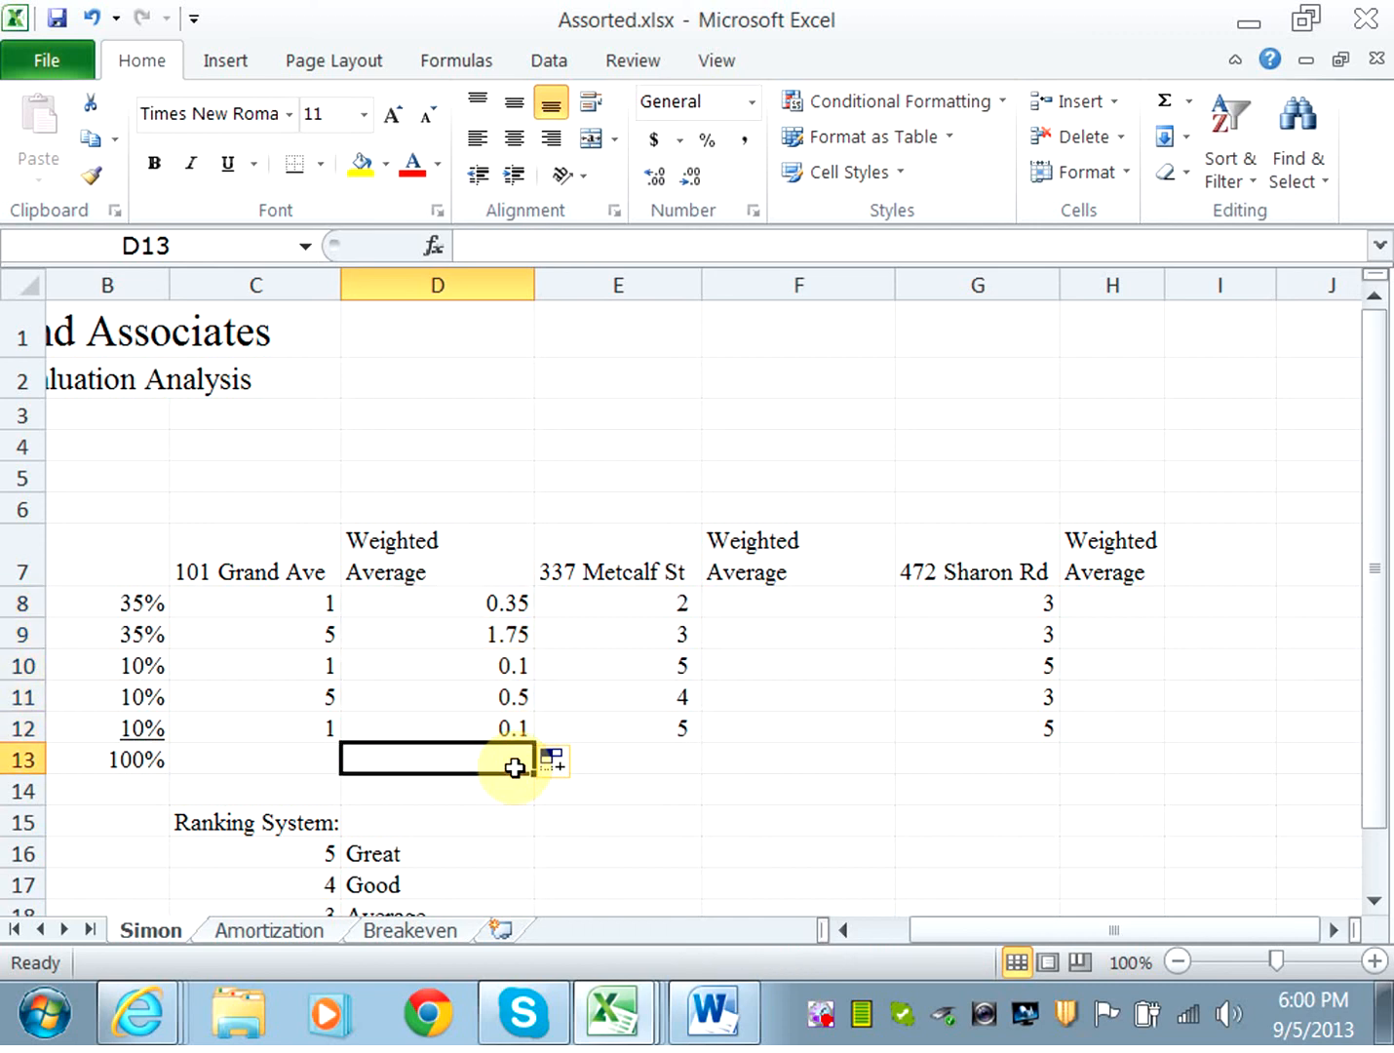
Total the first weighted average column in cell D13 with AutoSum over D8:D12.
{"action": "left_click", "coordinate": [1158, 111]}
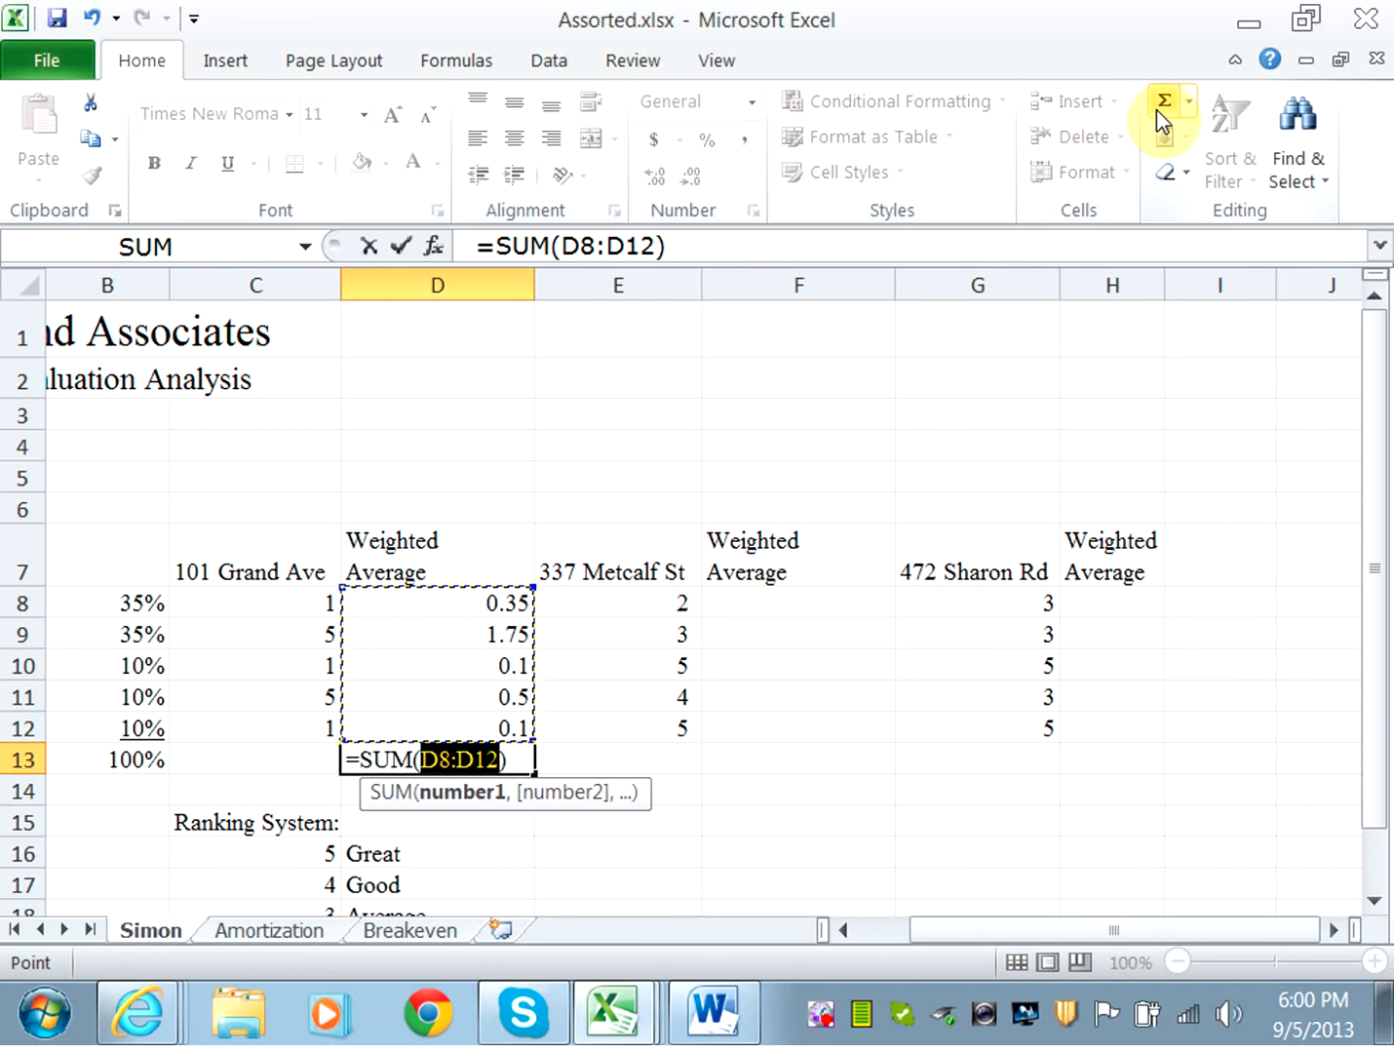
{"action": "key", "text": "Return"}
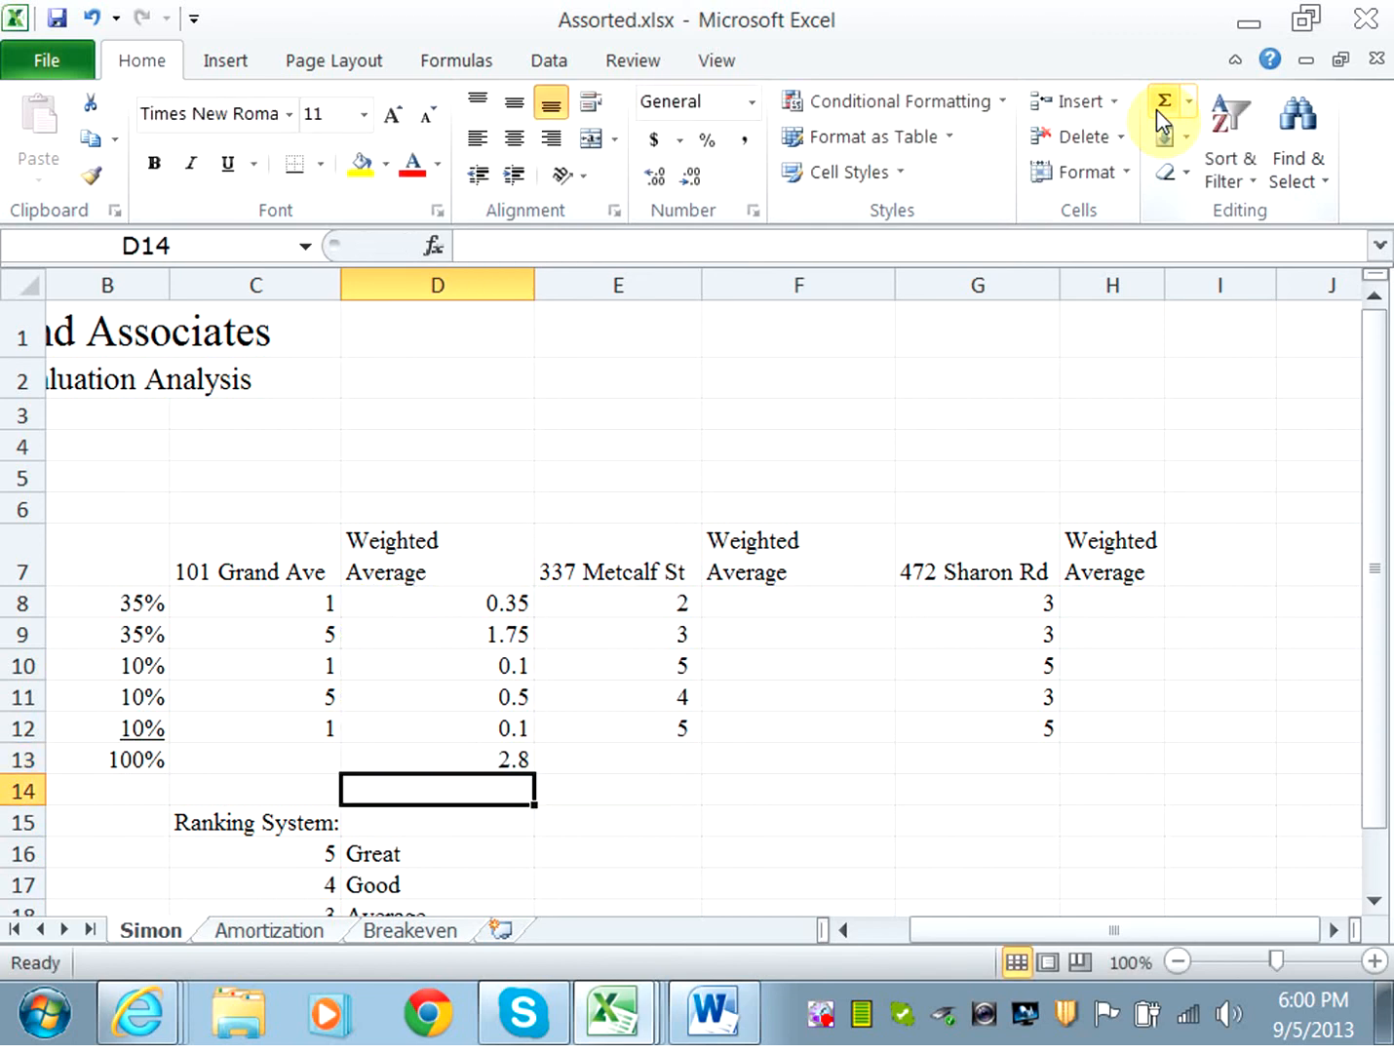
{"action": "left_click", "coordinate": [498, 759]}
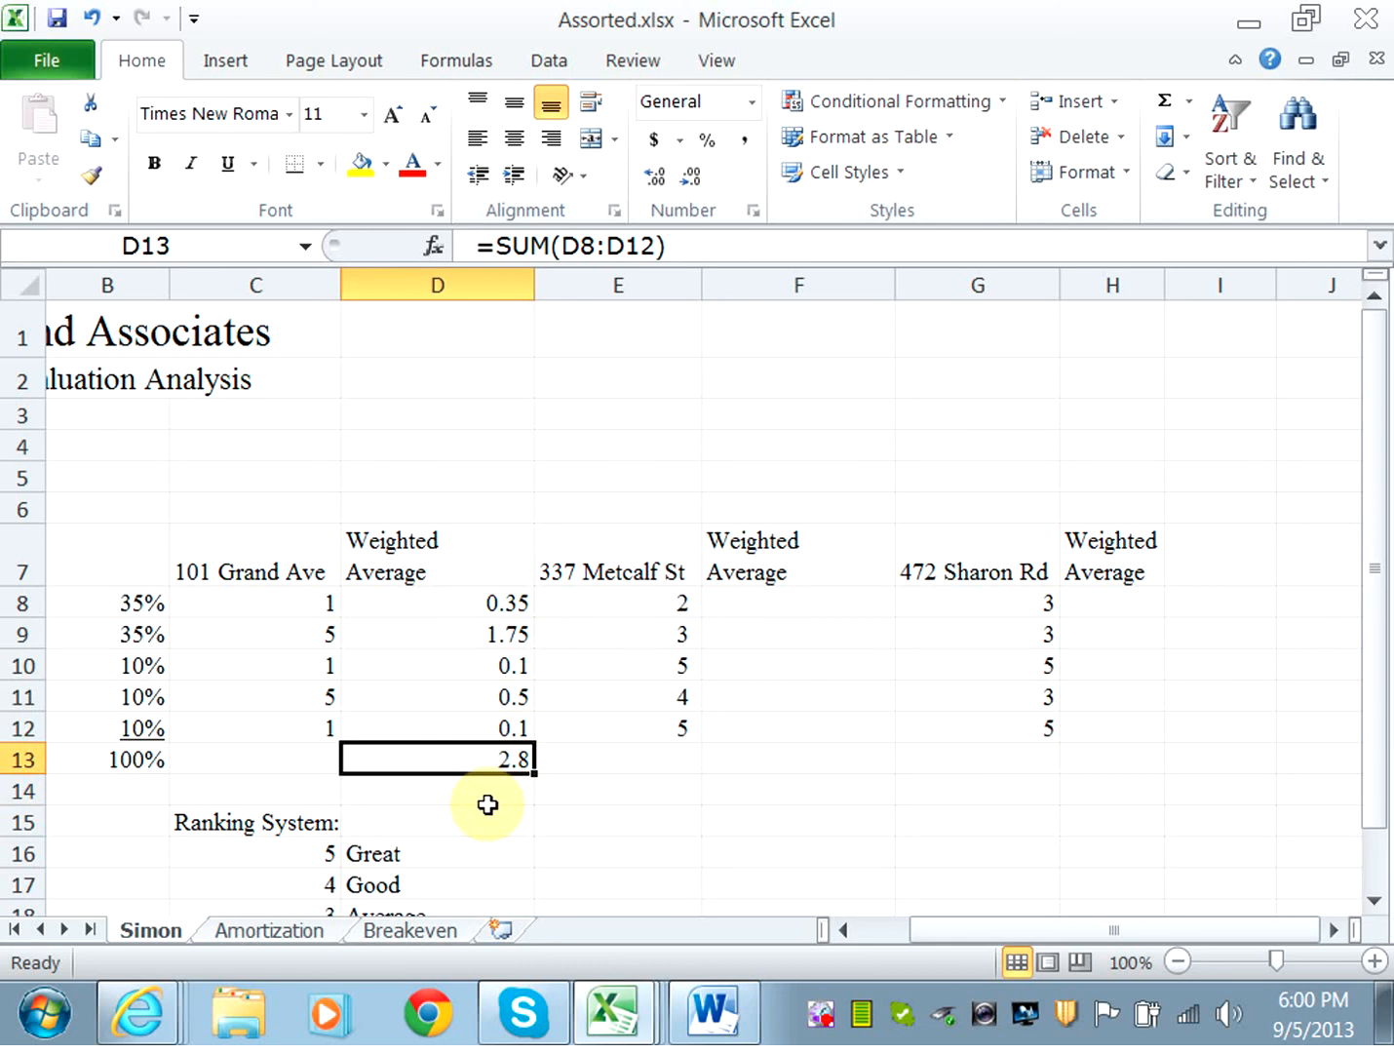
Copy the weighted formulas and total from D8:D13 into F8:F13 and H8:H13.
{"action": "left_click_drag", "start_coordinate": [502, 602], "coordinate": [514, 765]}
{"action": "key", "text": "ctrl+c"}
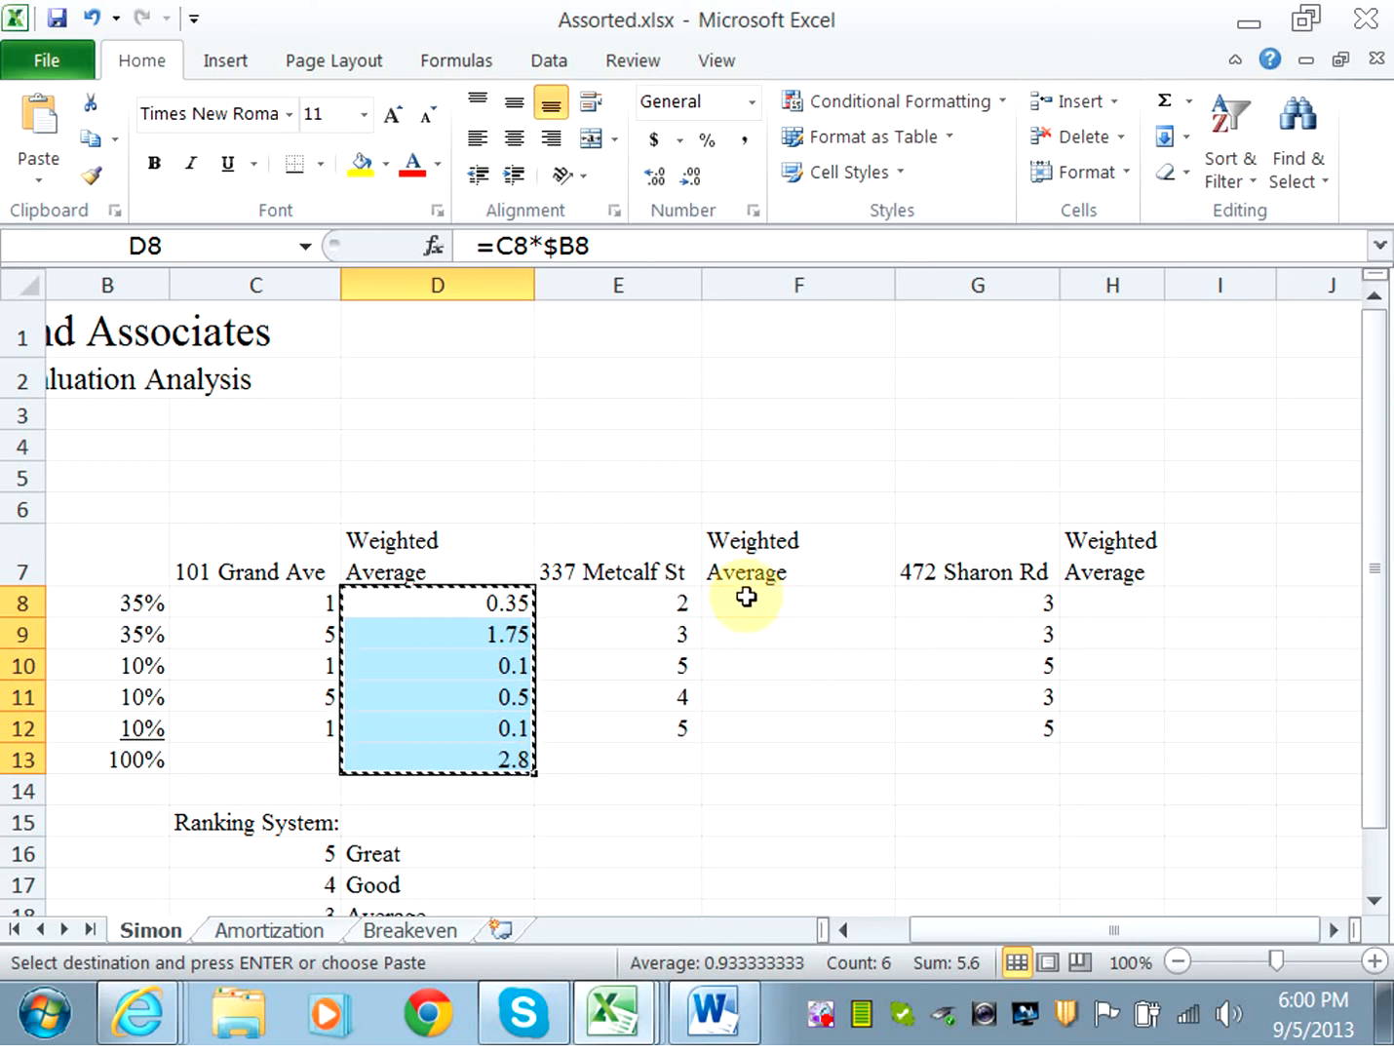
{"action": "left_click_drag", "start_coordinate": [746, 596], "coordinate": [754, 747]}
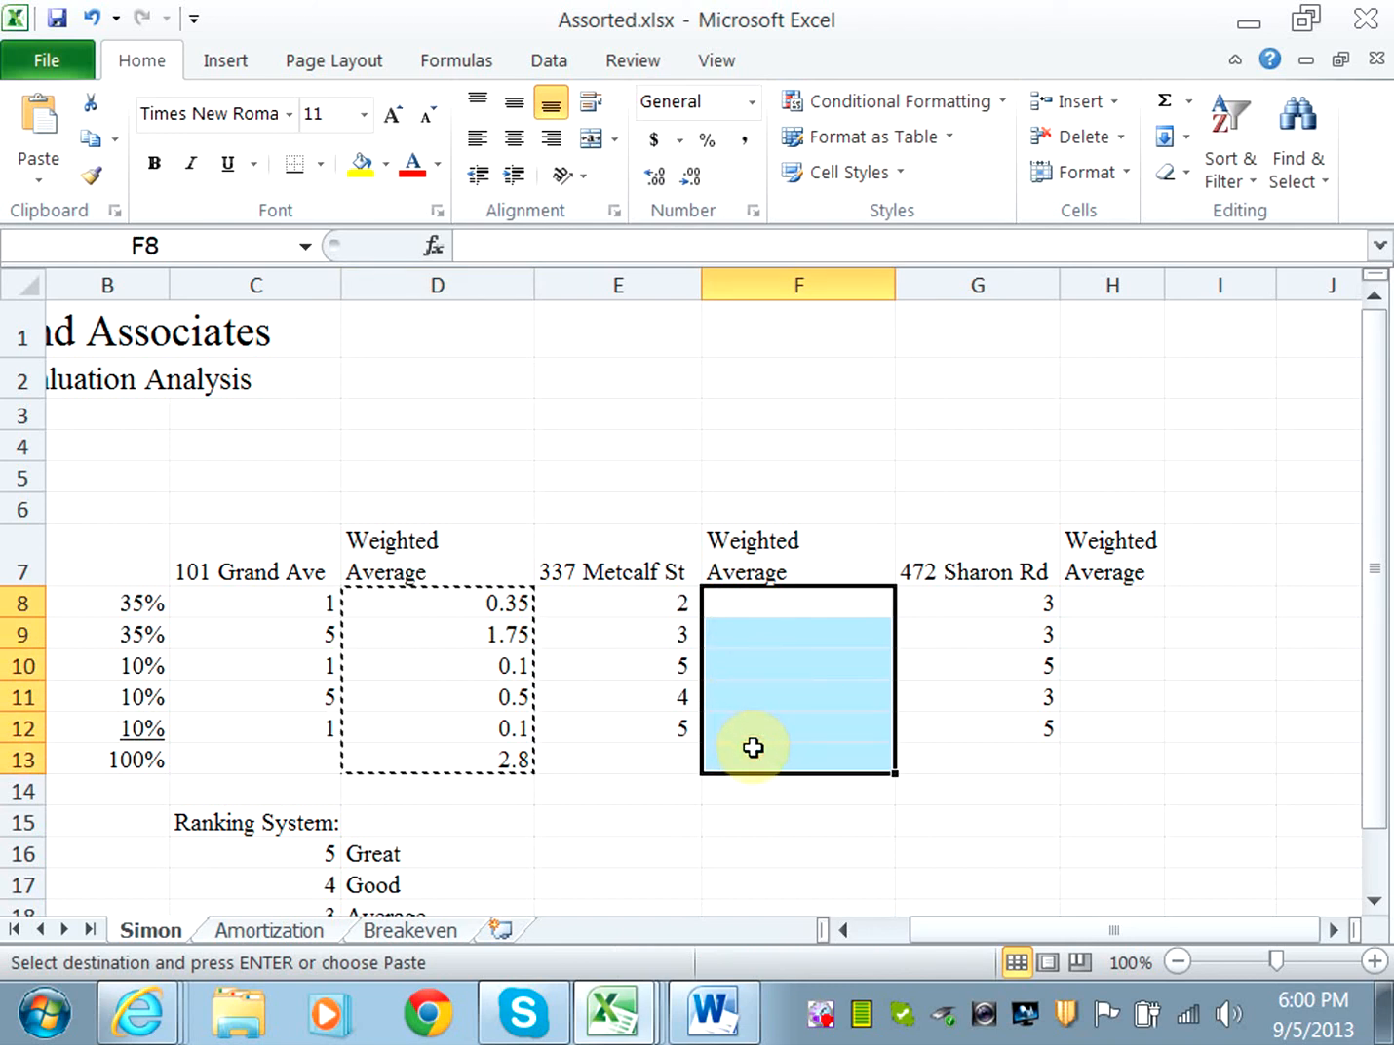
{"action": "key", "text": "ctrl+v"}
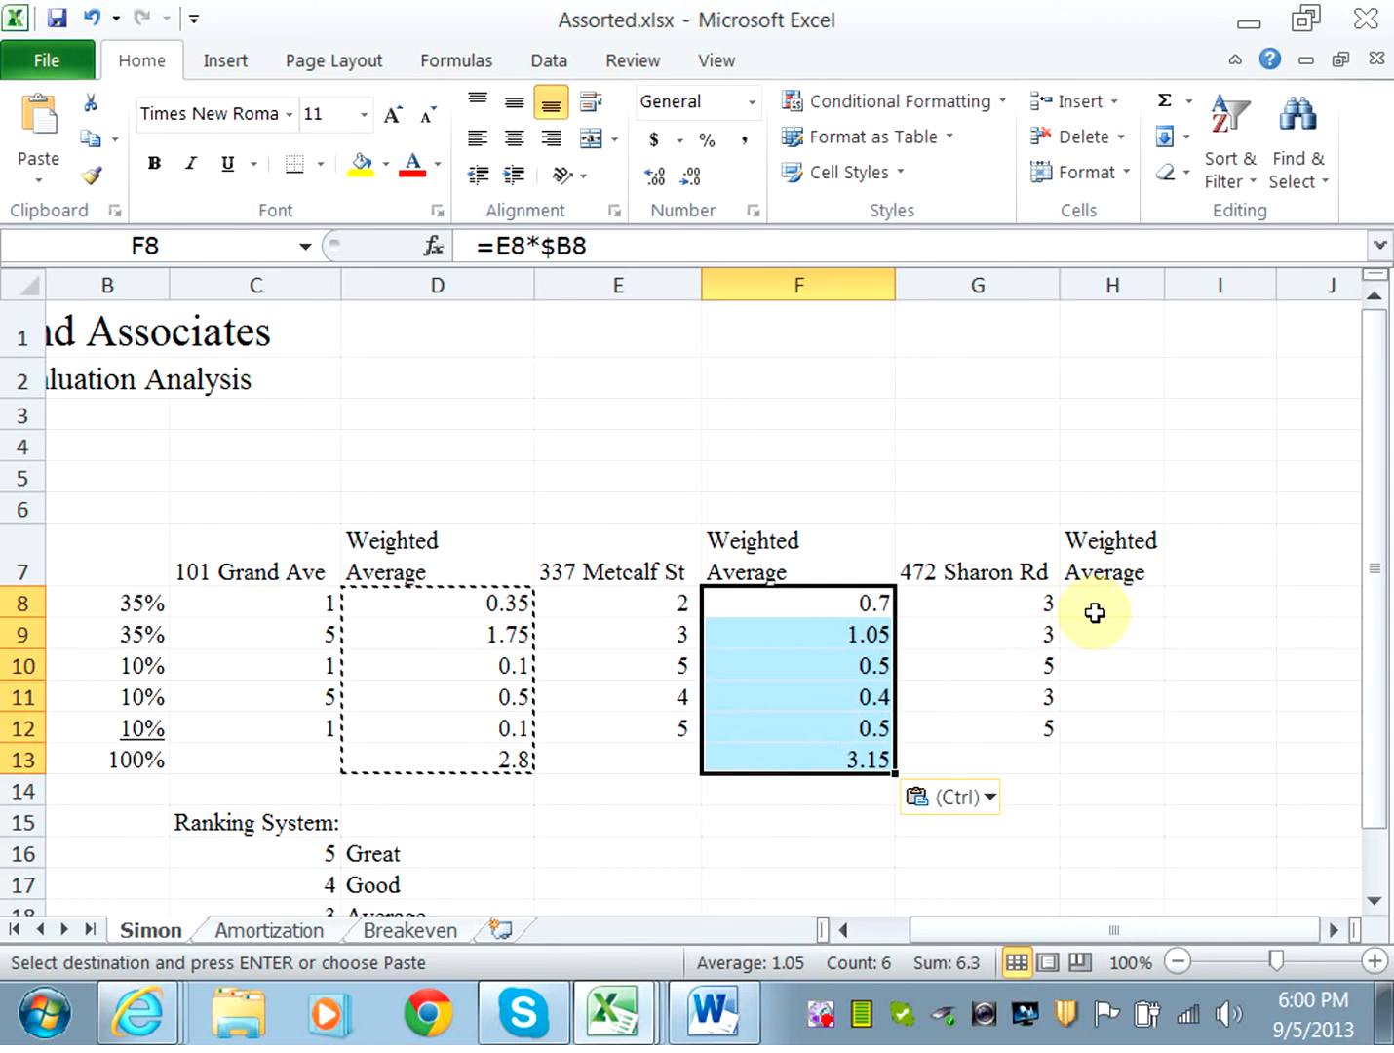
{"action": "left_click_drag", "start_coordinate": [1096, 598], "coordinate": [1101, 758]}
{"action": "key", "text": "ctrl+v"}
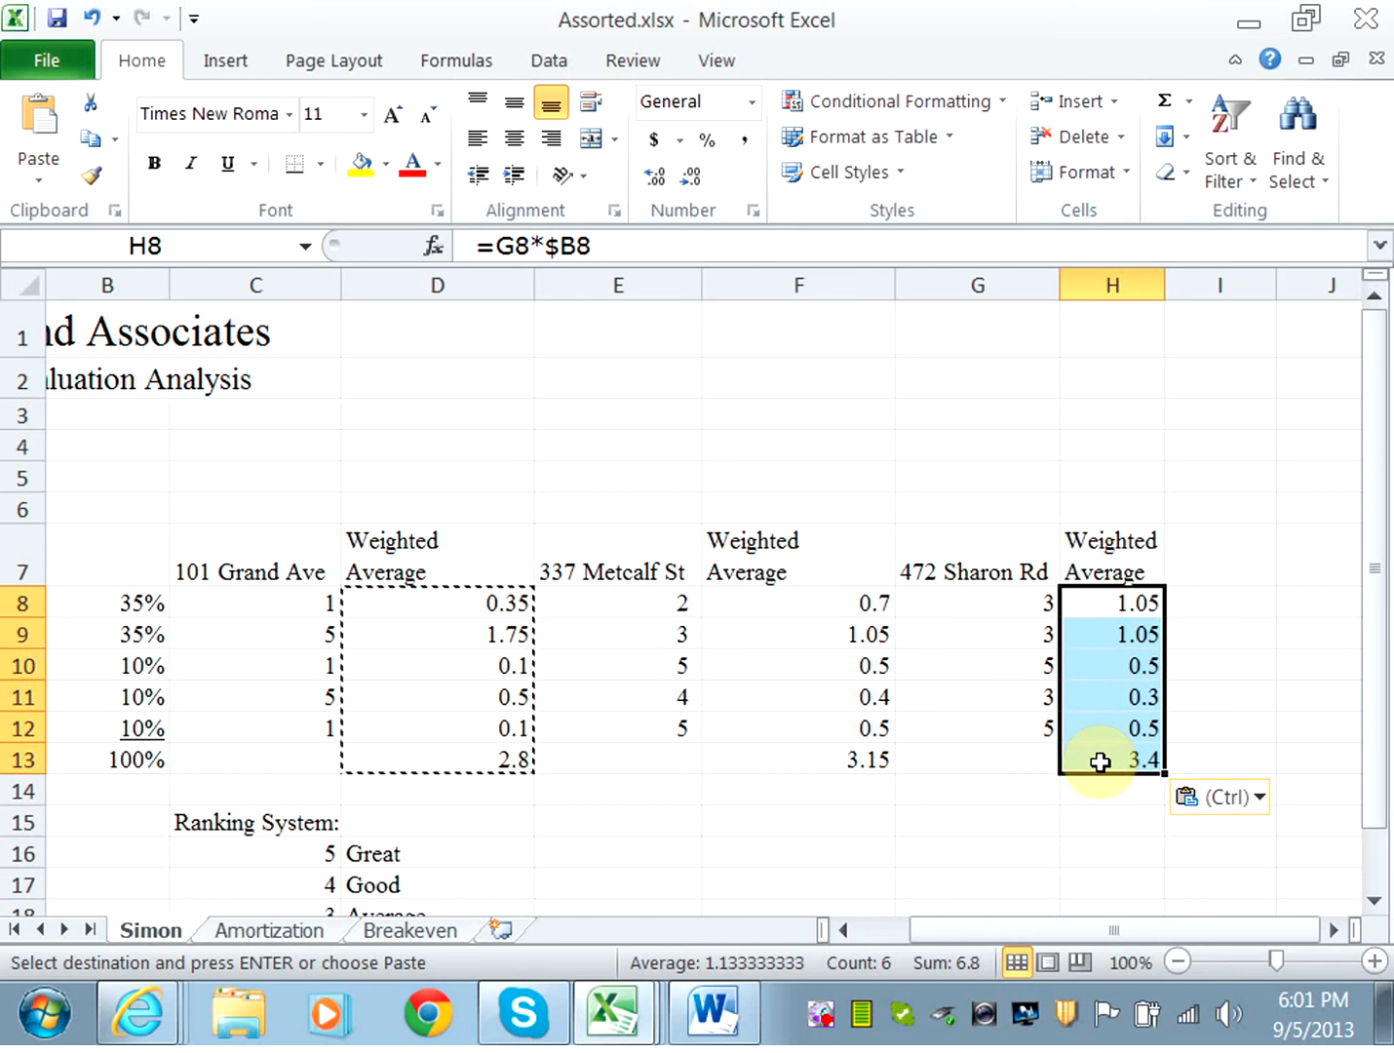
Insert a 2-D clustered column chart from criteria A7:A12 and weighted columns D, F and H, and move it below the table.
{"action": "left_click_drag", "start_coordinate": [1375, 788], "coordinate": [1379, 842]}
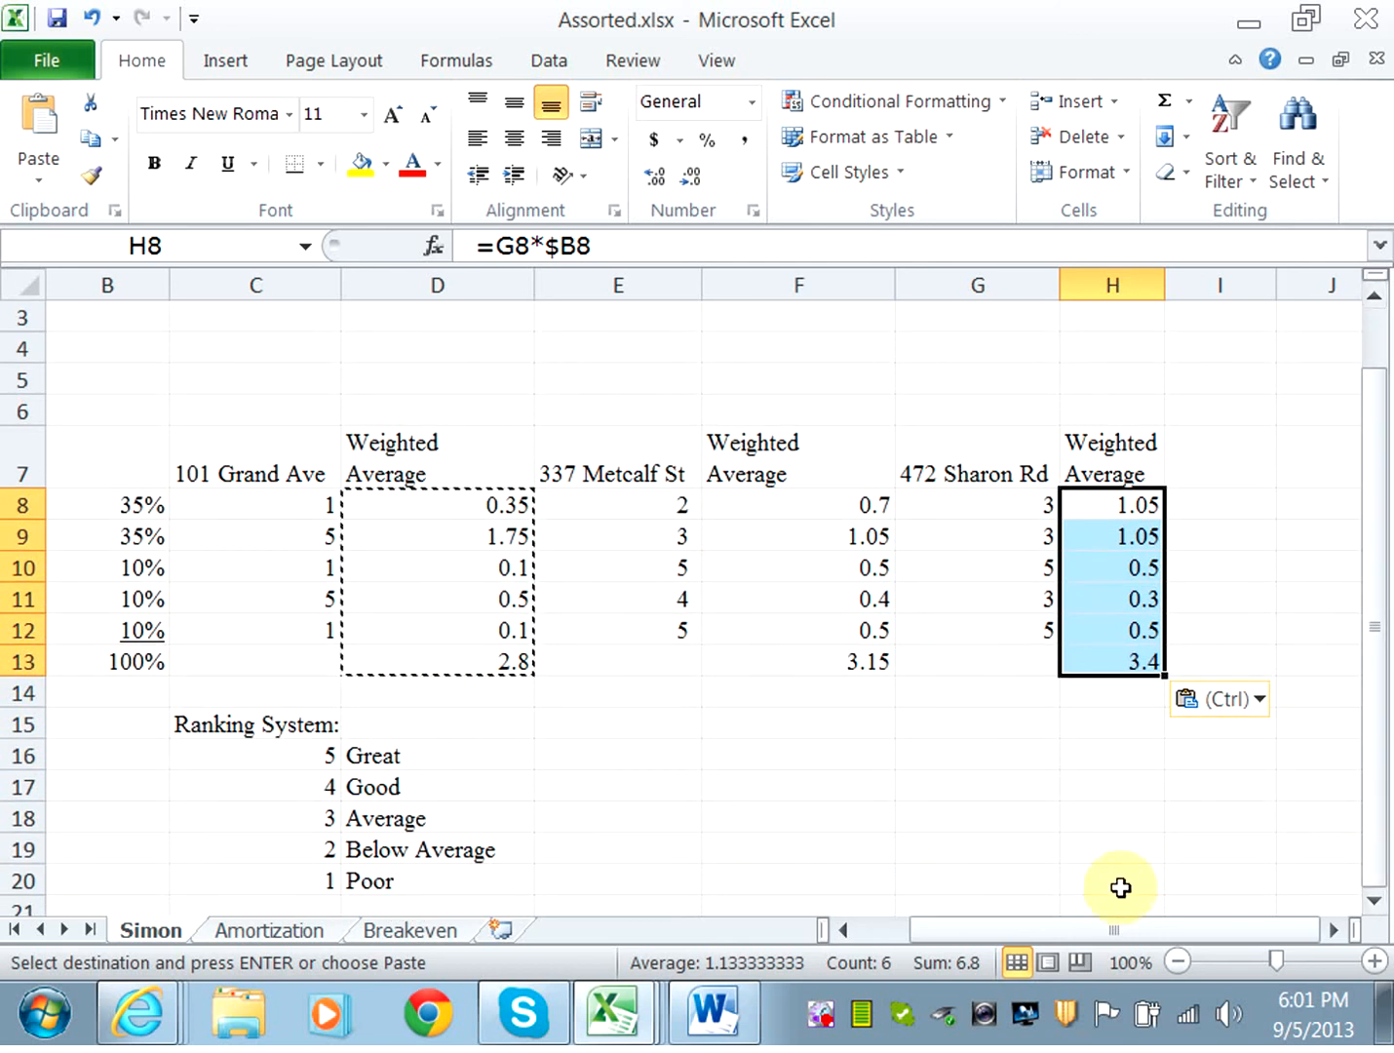
{"action": "left_click_drag", "start_coordinate": [1094, 928], "coordinate": [1024, 938]}
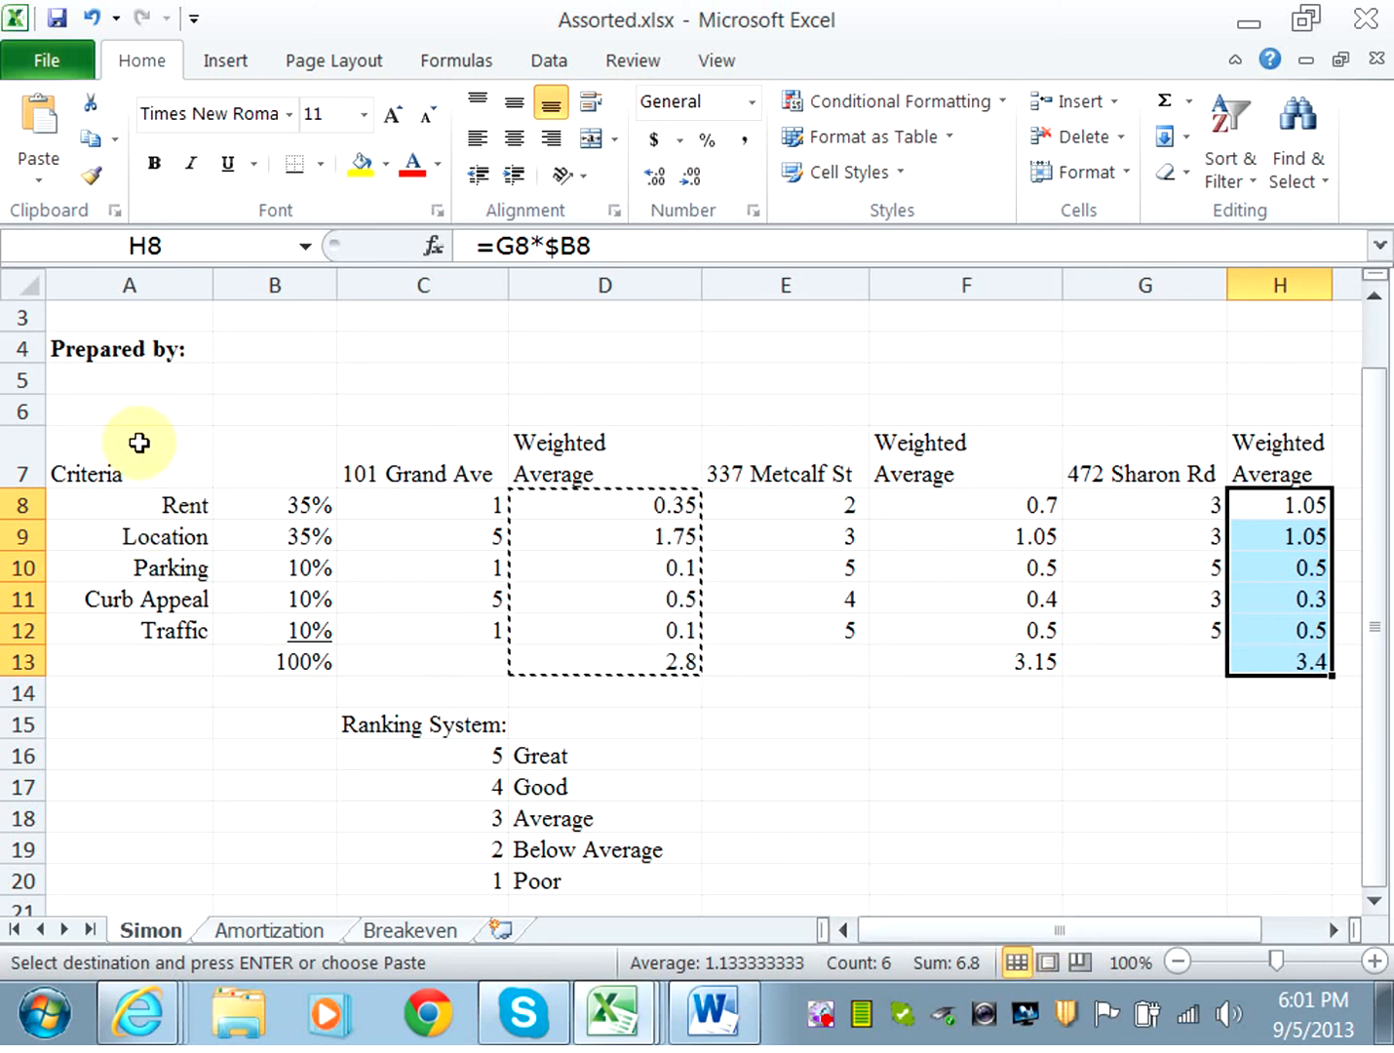
{"action": "left_click", "coordinate": [130, 478]}
{"action": "left_click_drag", "start_coordinate": [129, 478], "coordinate": [136, 589]}
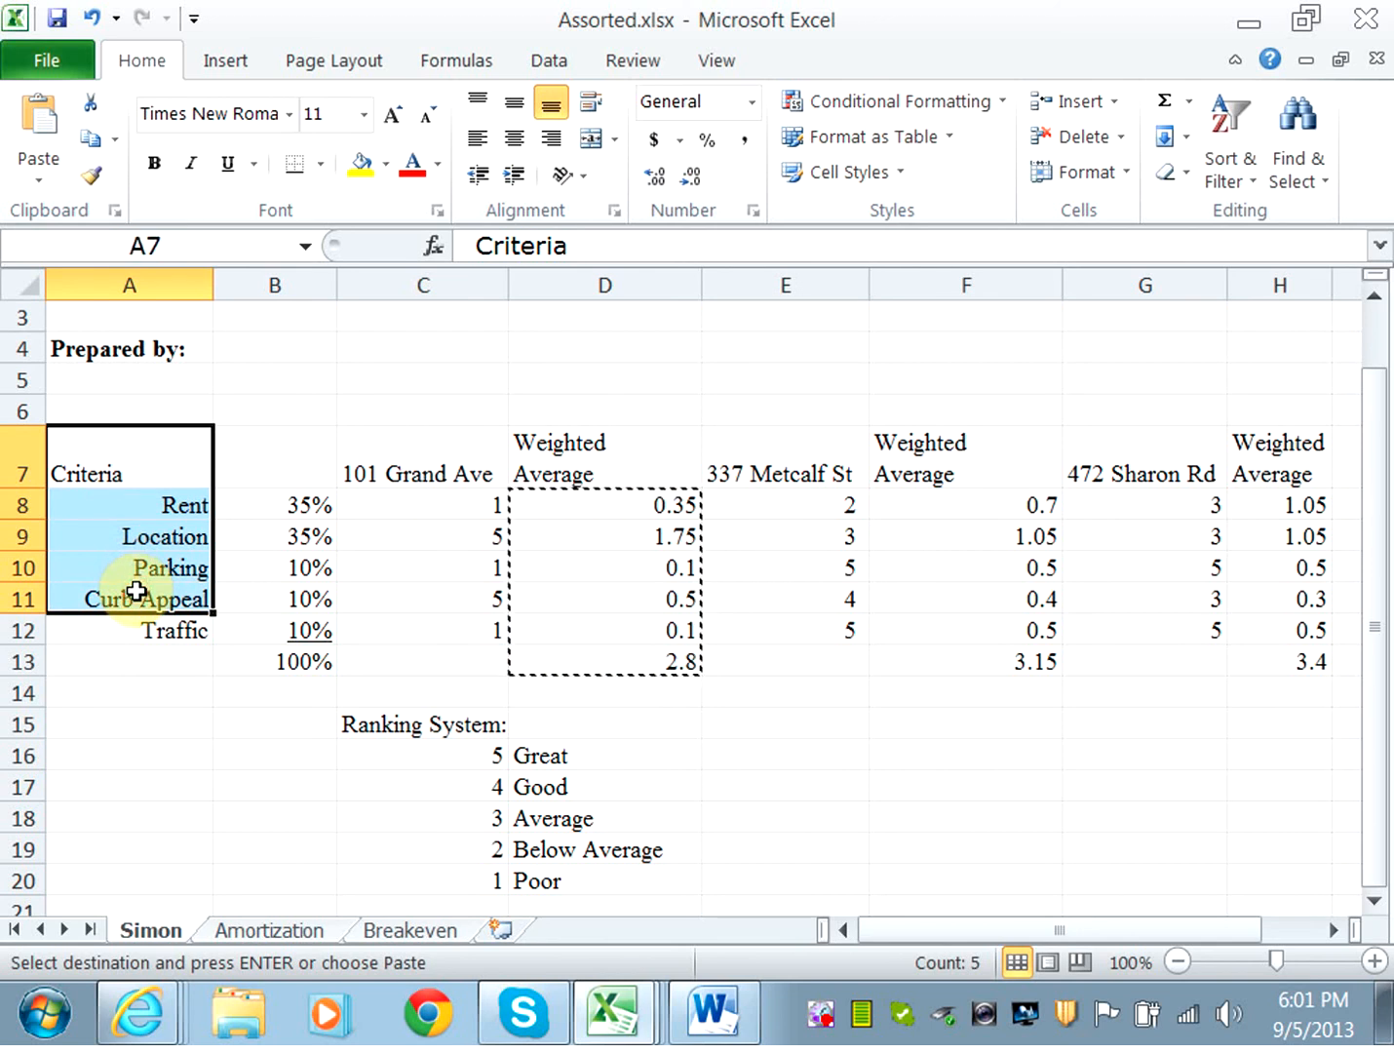
{"action": "left_click_drag", "start_coordinate": [139, 447], "coordinate": [166, 616]}
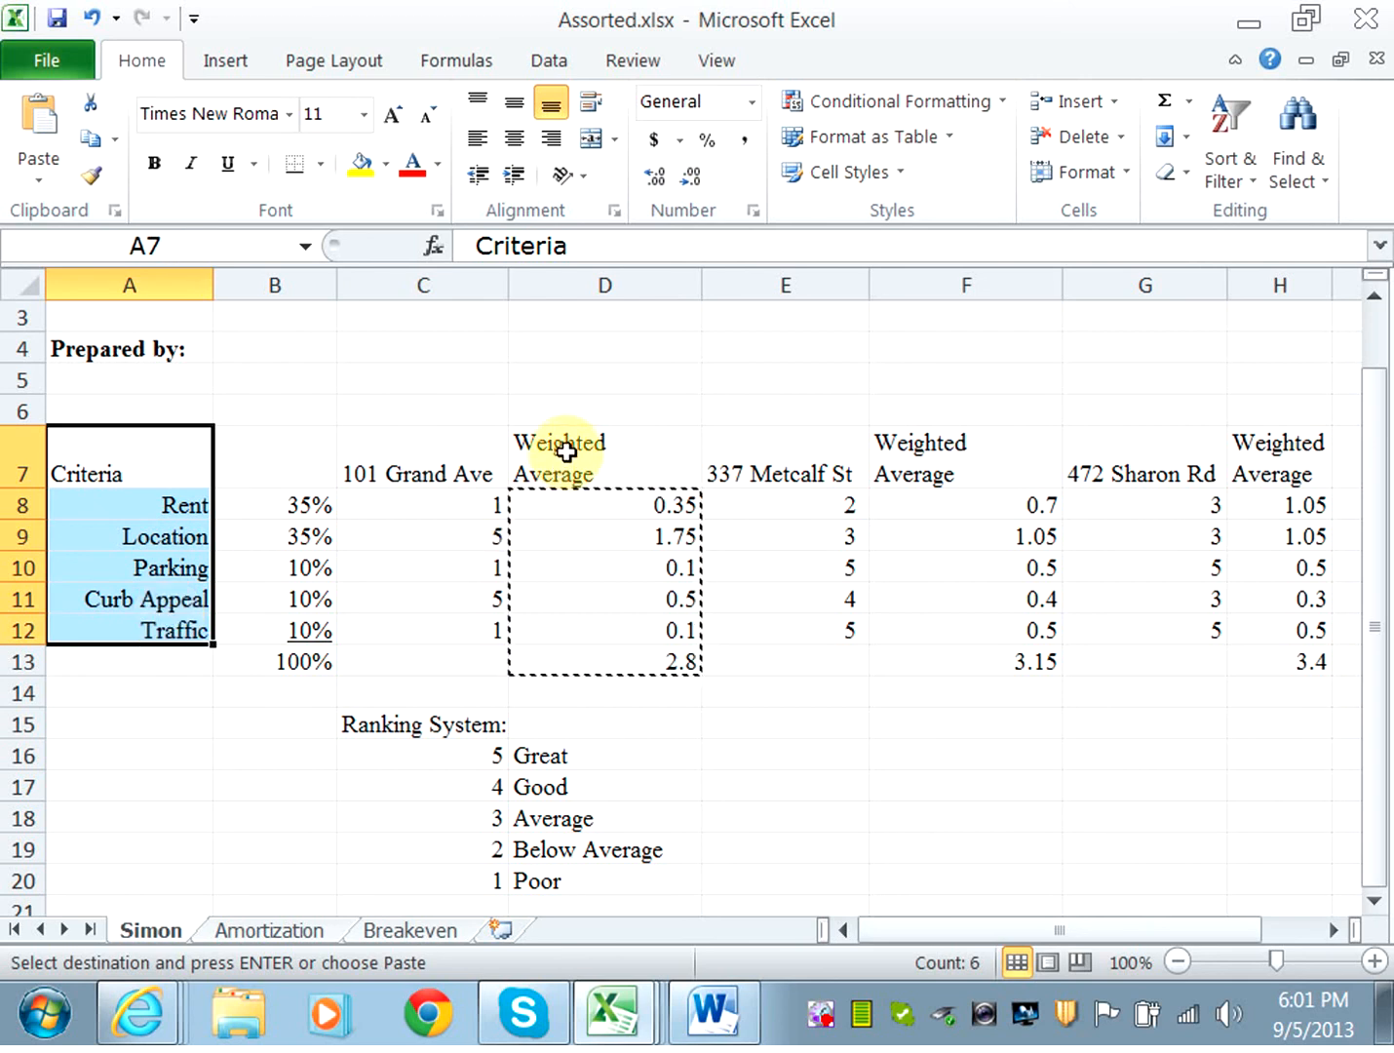
{"action": "left_click_drag", "start_coordinate": [565, 452], "coordinate": [587, 629]}
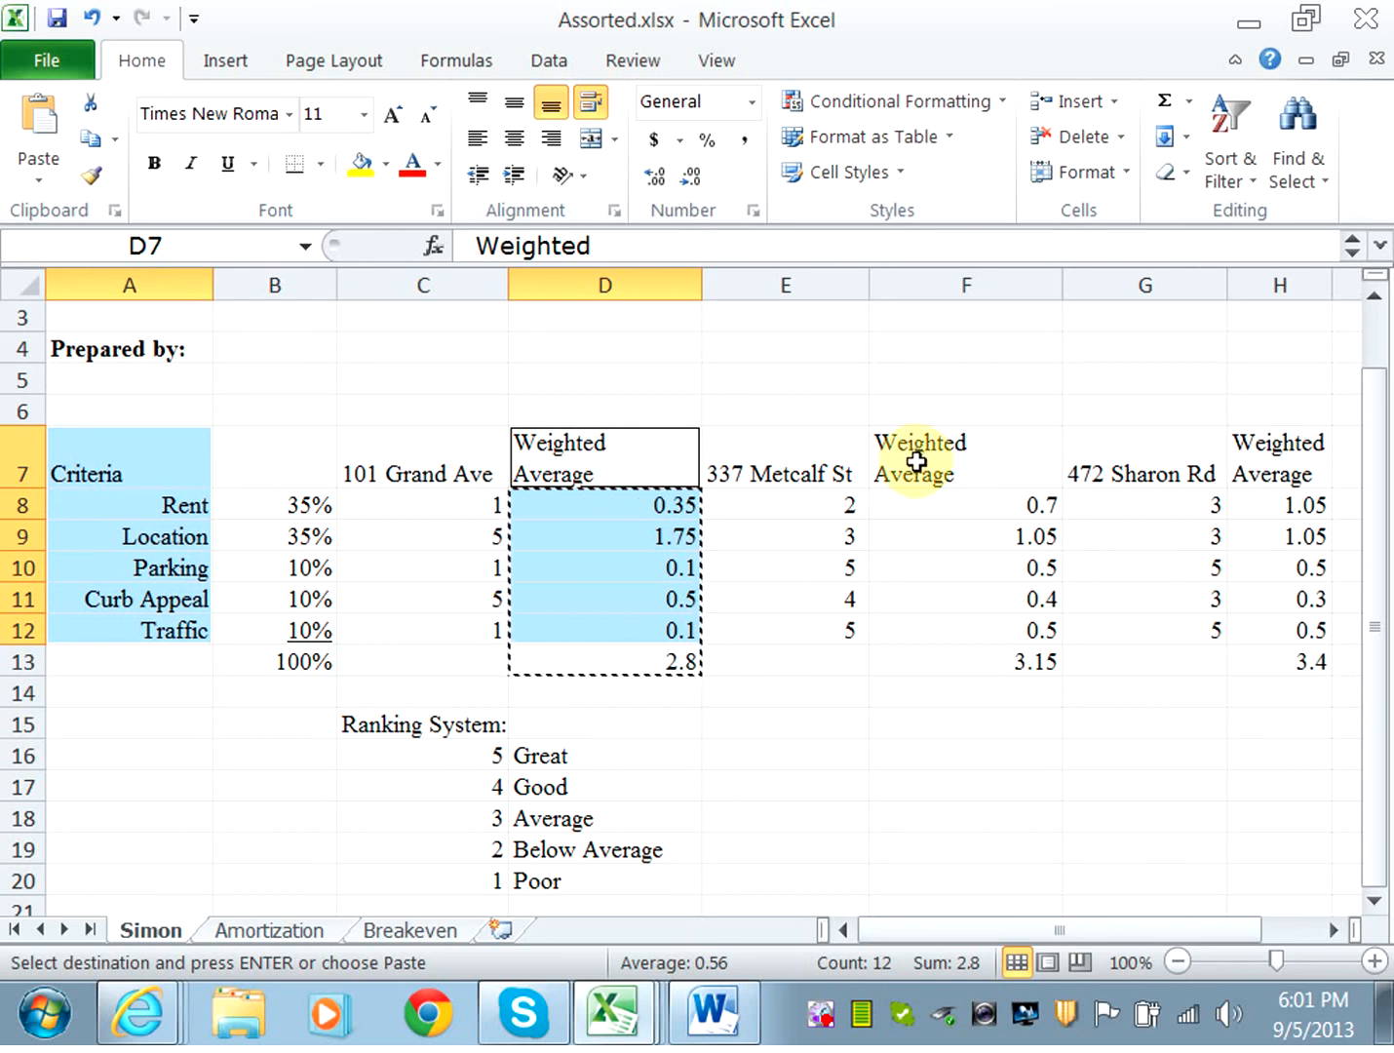
{"action": "left_click_drag", "start_coordinate": [916, 461], "coordinate": [934, 618]}
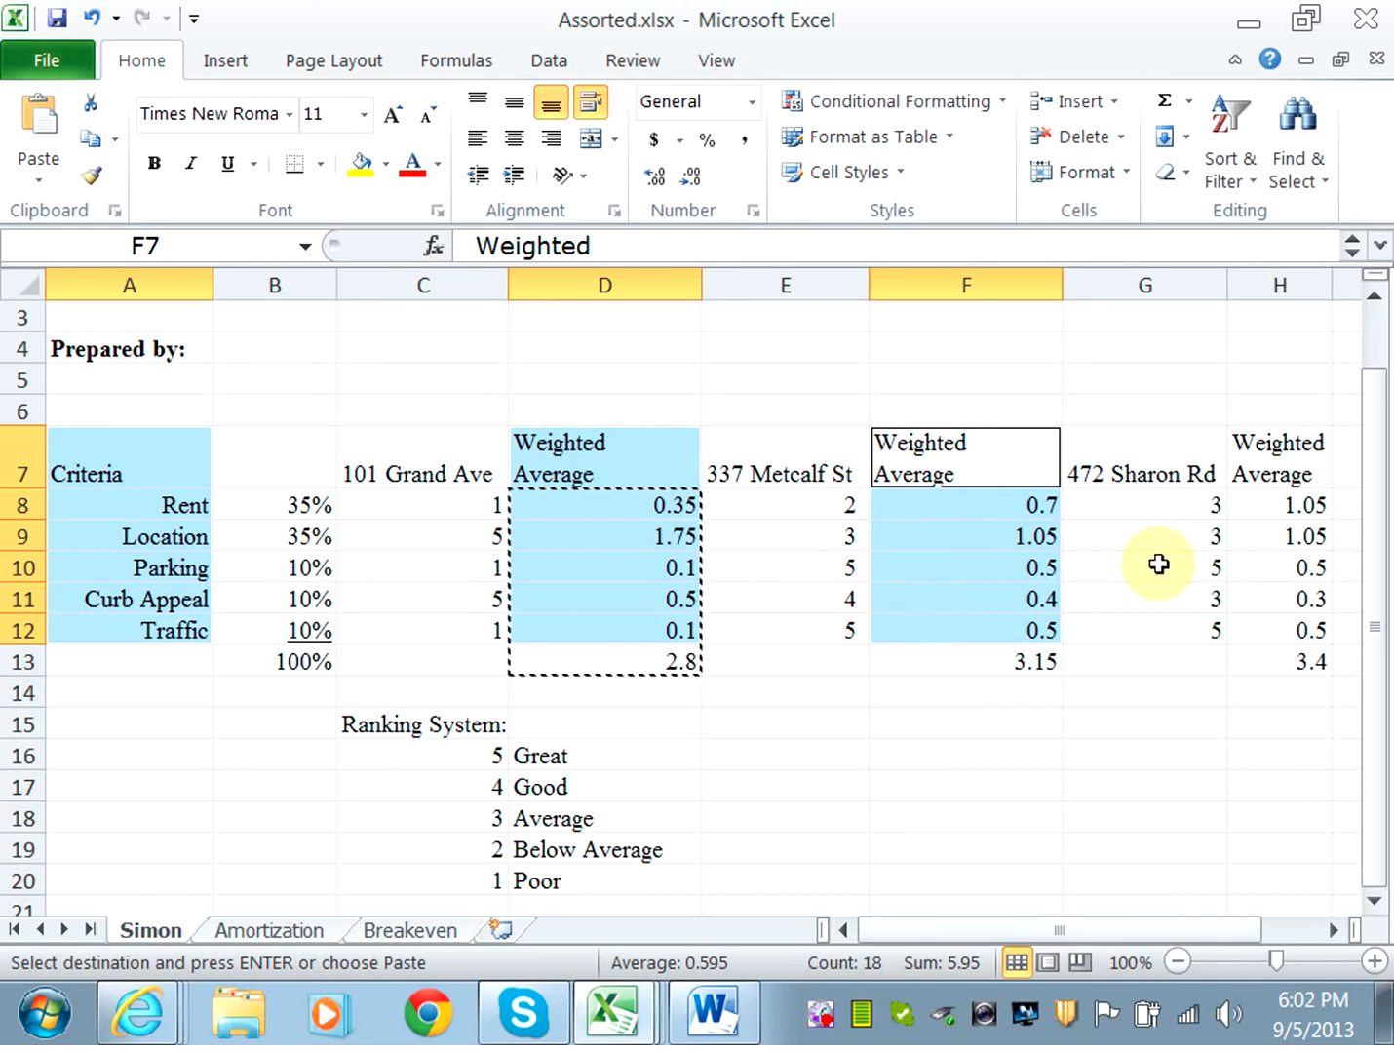
{"action": "left_click_drag", "start_coordinate": [1277, 460], "coordinate": [1277, 629]}
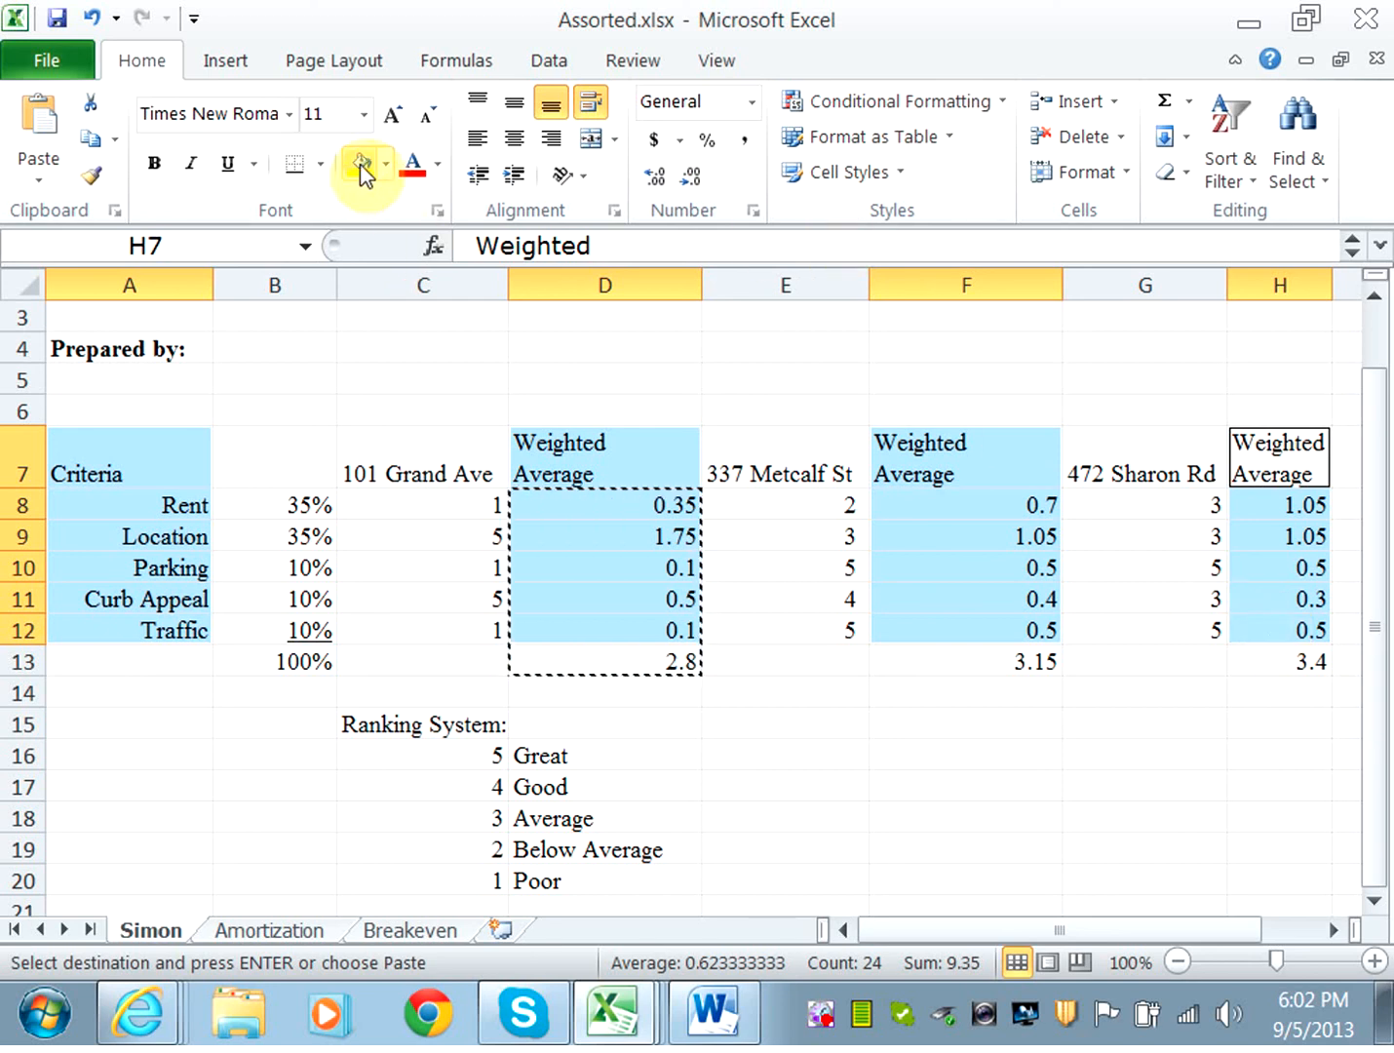
{"action": "left_click", "coordinate": [219, 67]}
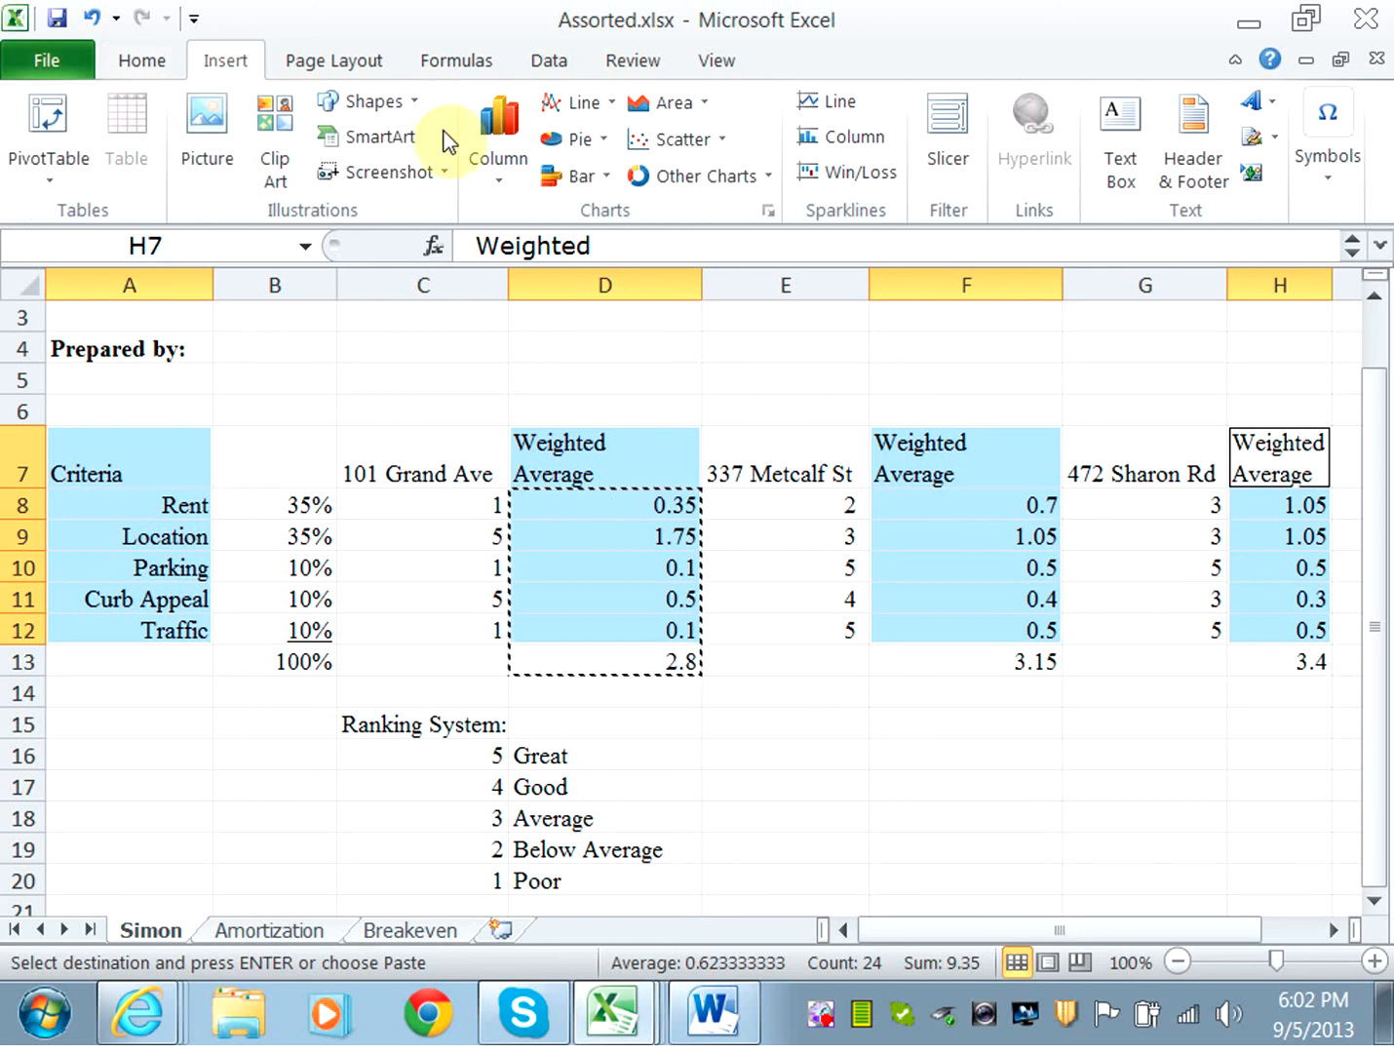
{"action": "left_click", "coordinate": [498, 186]}
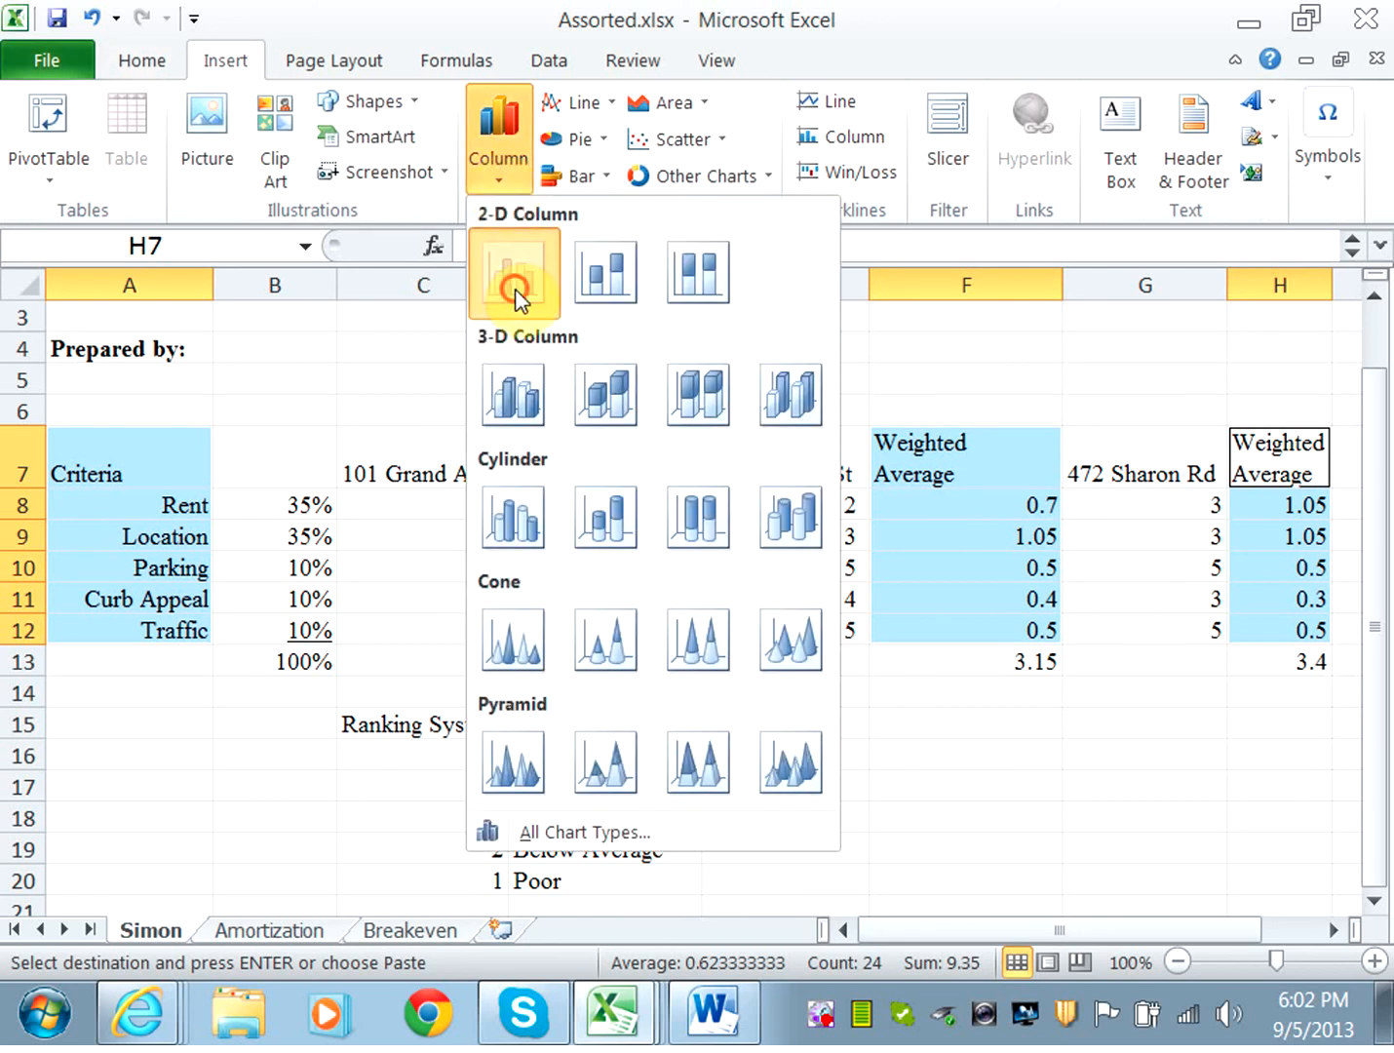
{"action": "left_click", "coordinate": [507, 195]}
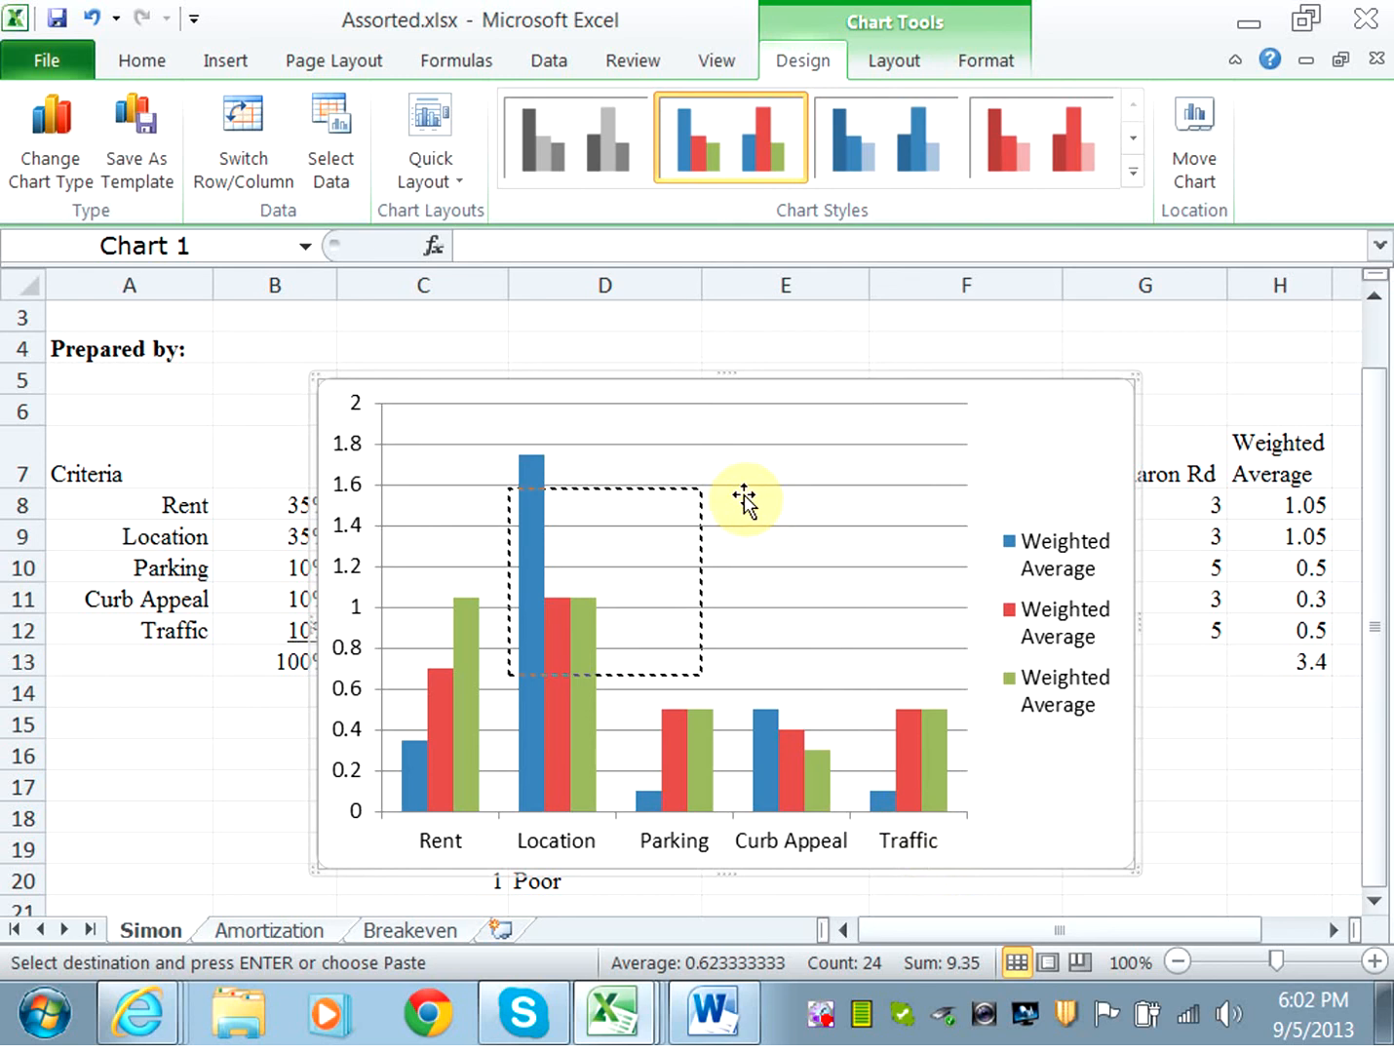
{"action": "left_click_drag", "start_coordinate": [758, 379], "coordinate": [776, 741]}
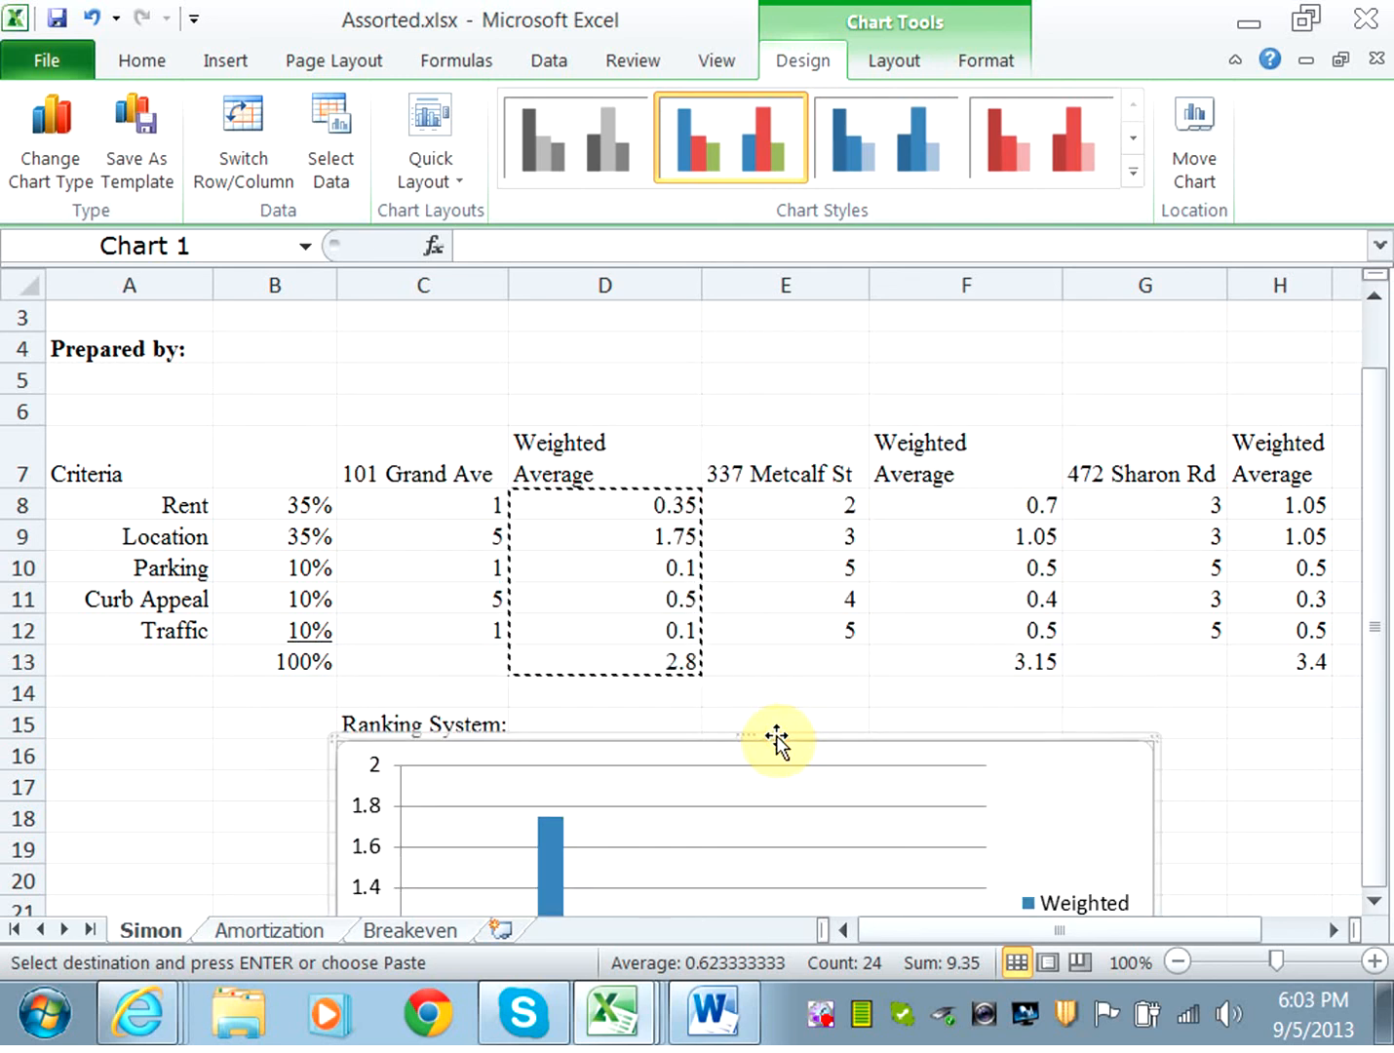
Rename the weighted column headings D7, F7 and H7 to Grand Ave, Metcalf and Sharon.
{"action": "left_click", "coordinate": [568, 456]}
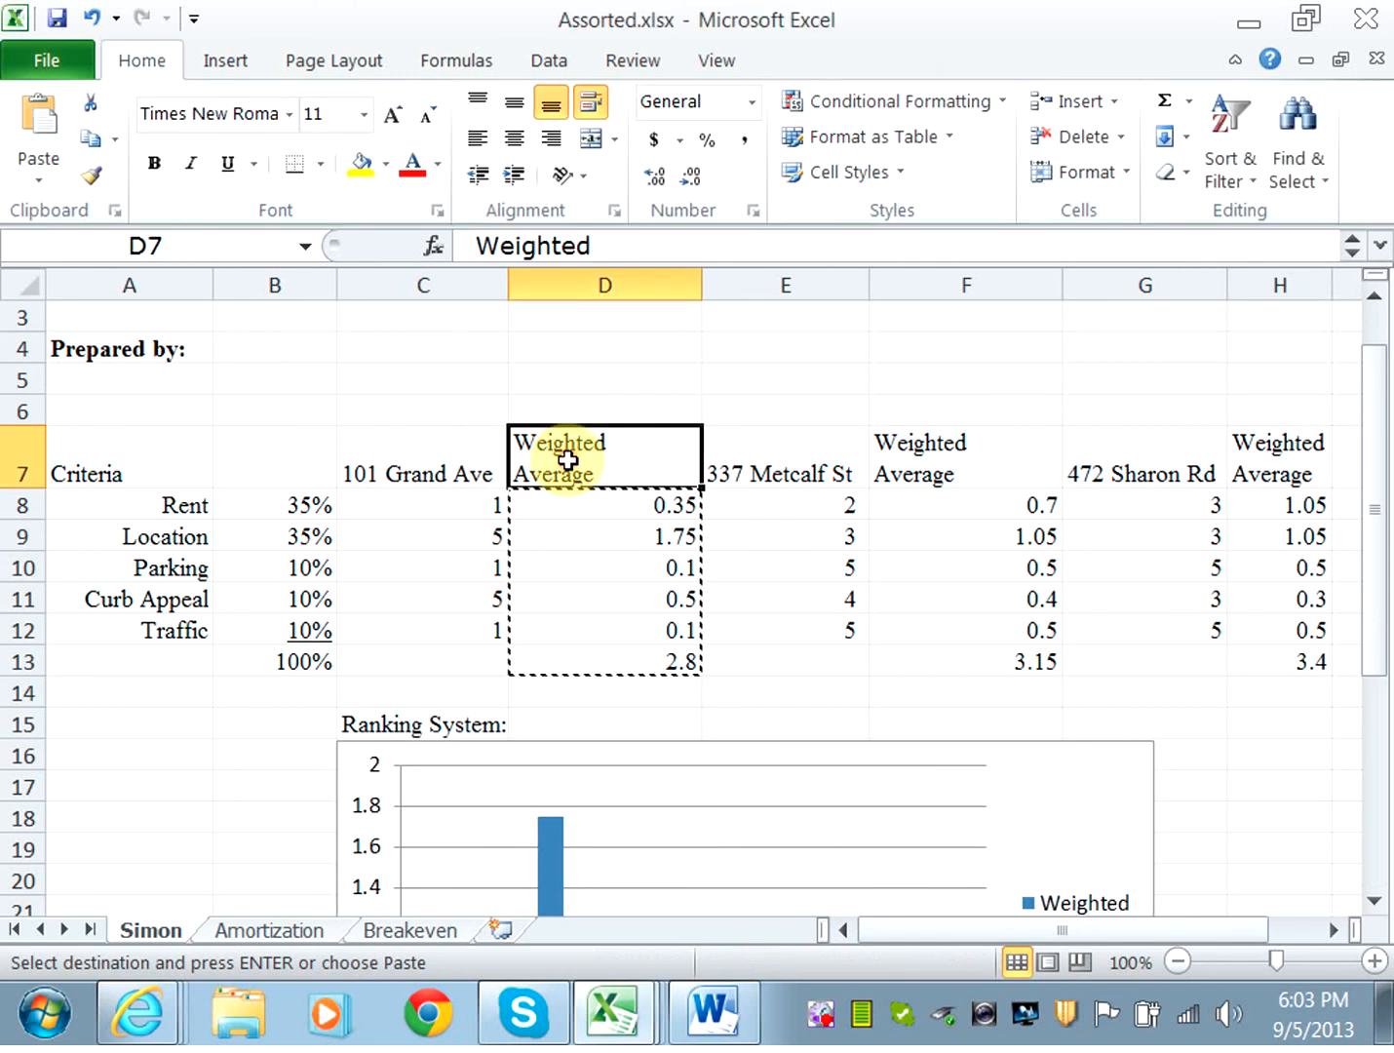
{"action": "type", "text": "Gra"}
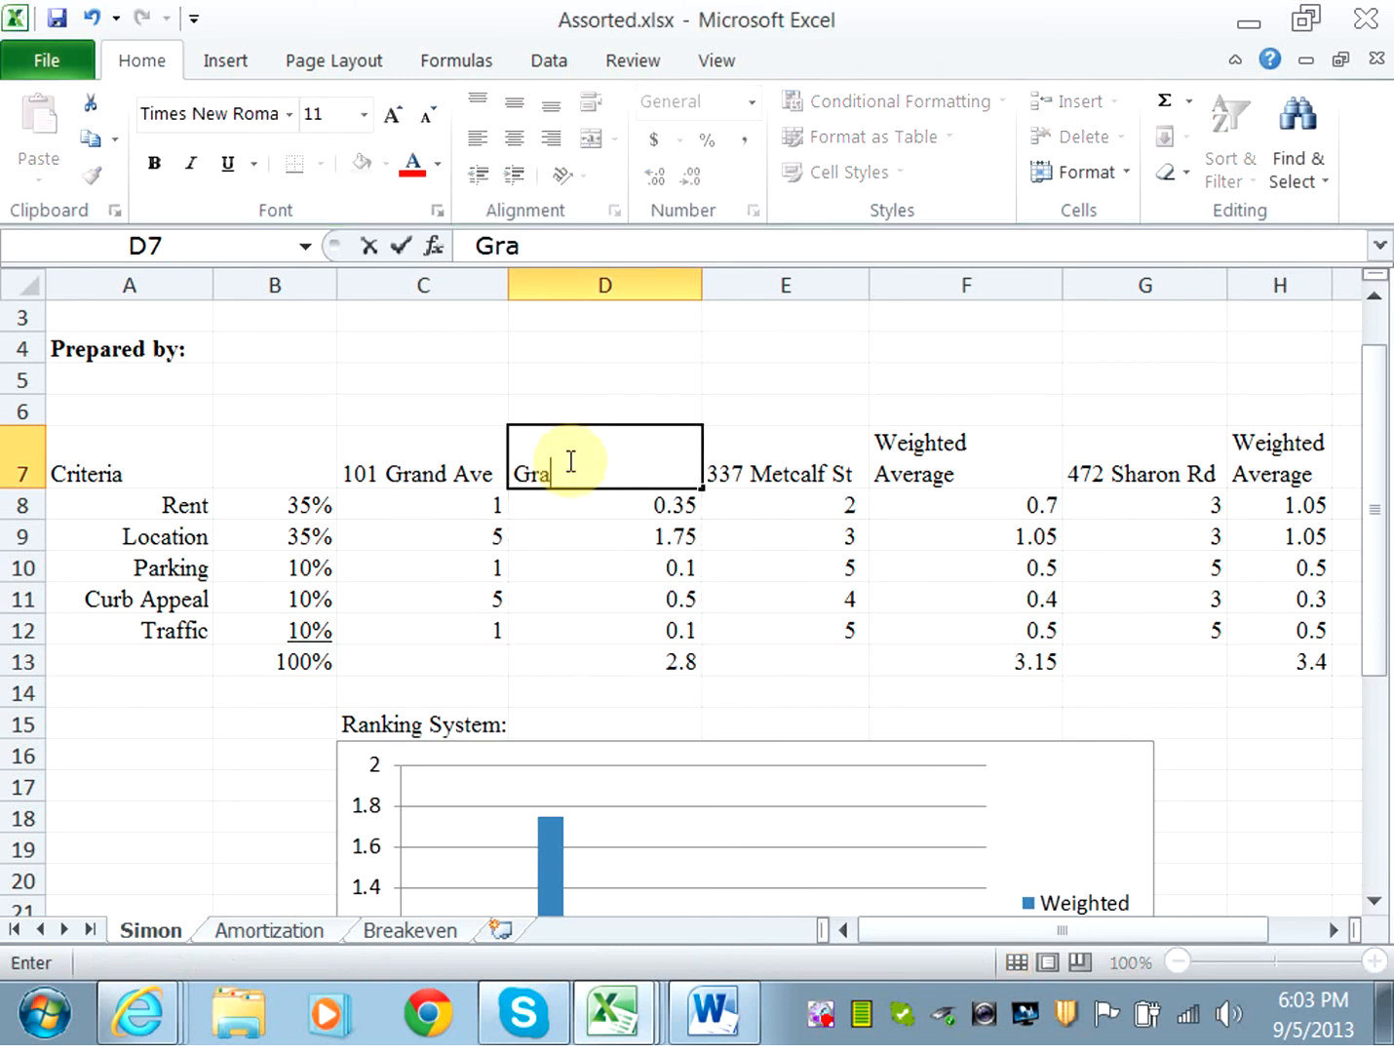
{"action": "type", "text": "nd Ave"}
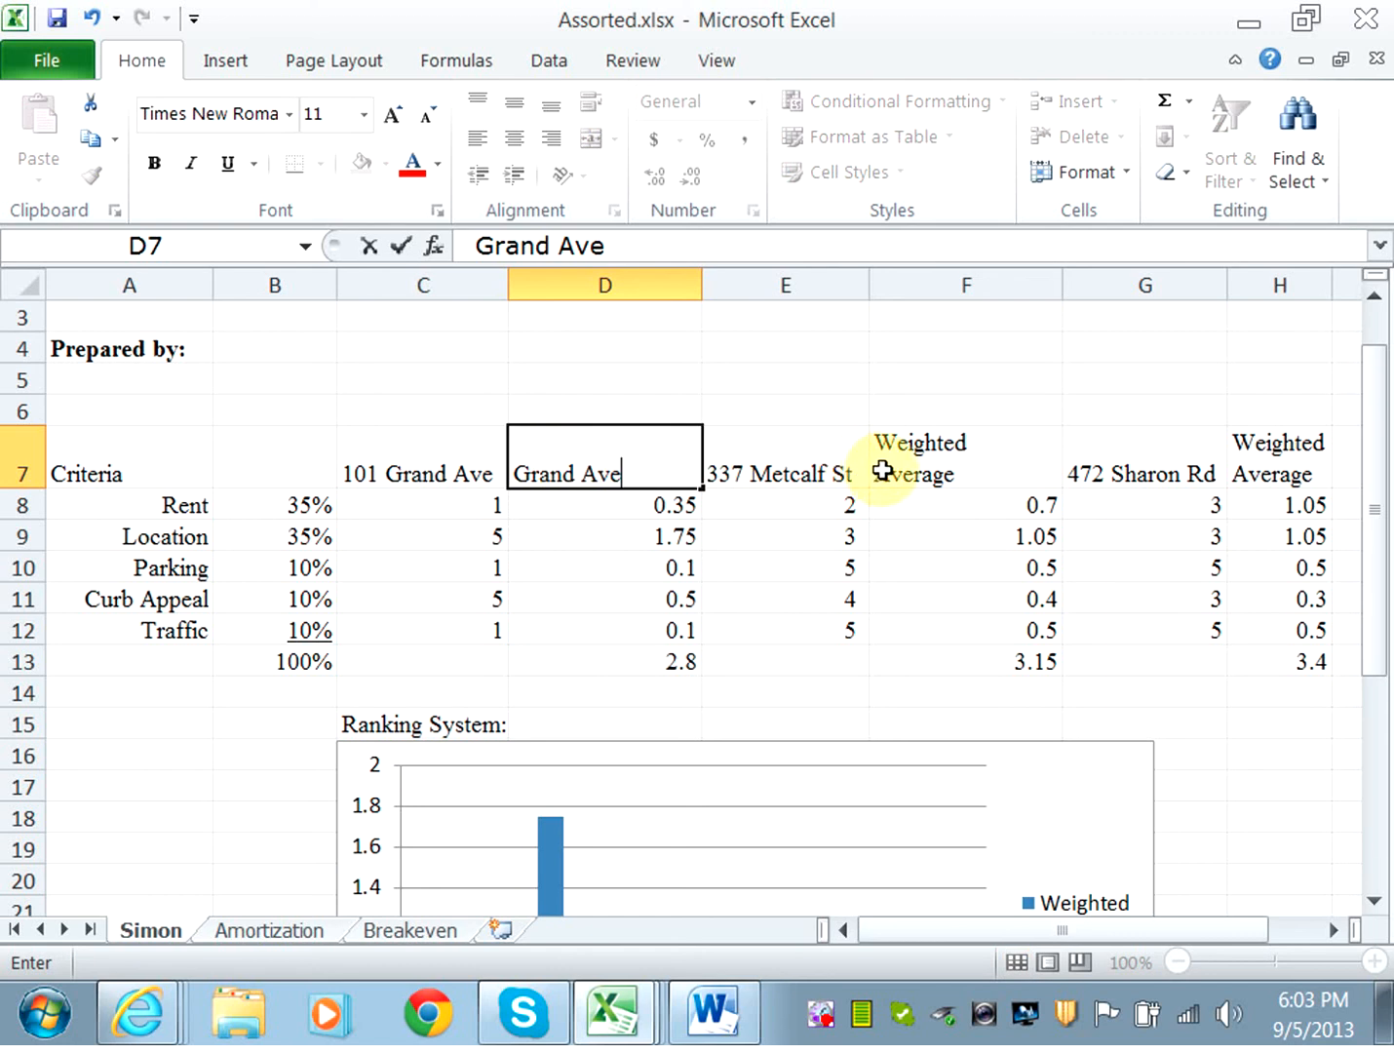
{"action": "left_click", "coordinate": [882, 472]}
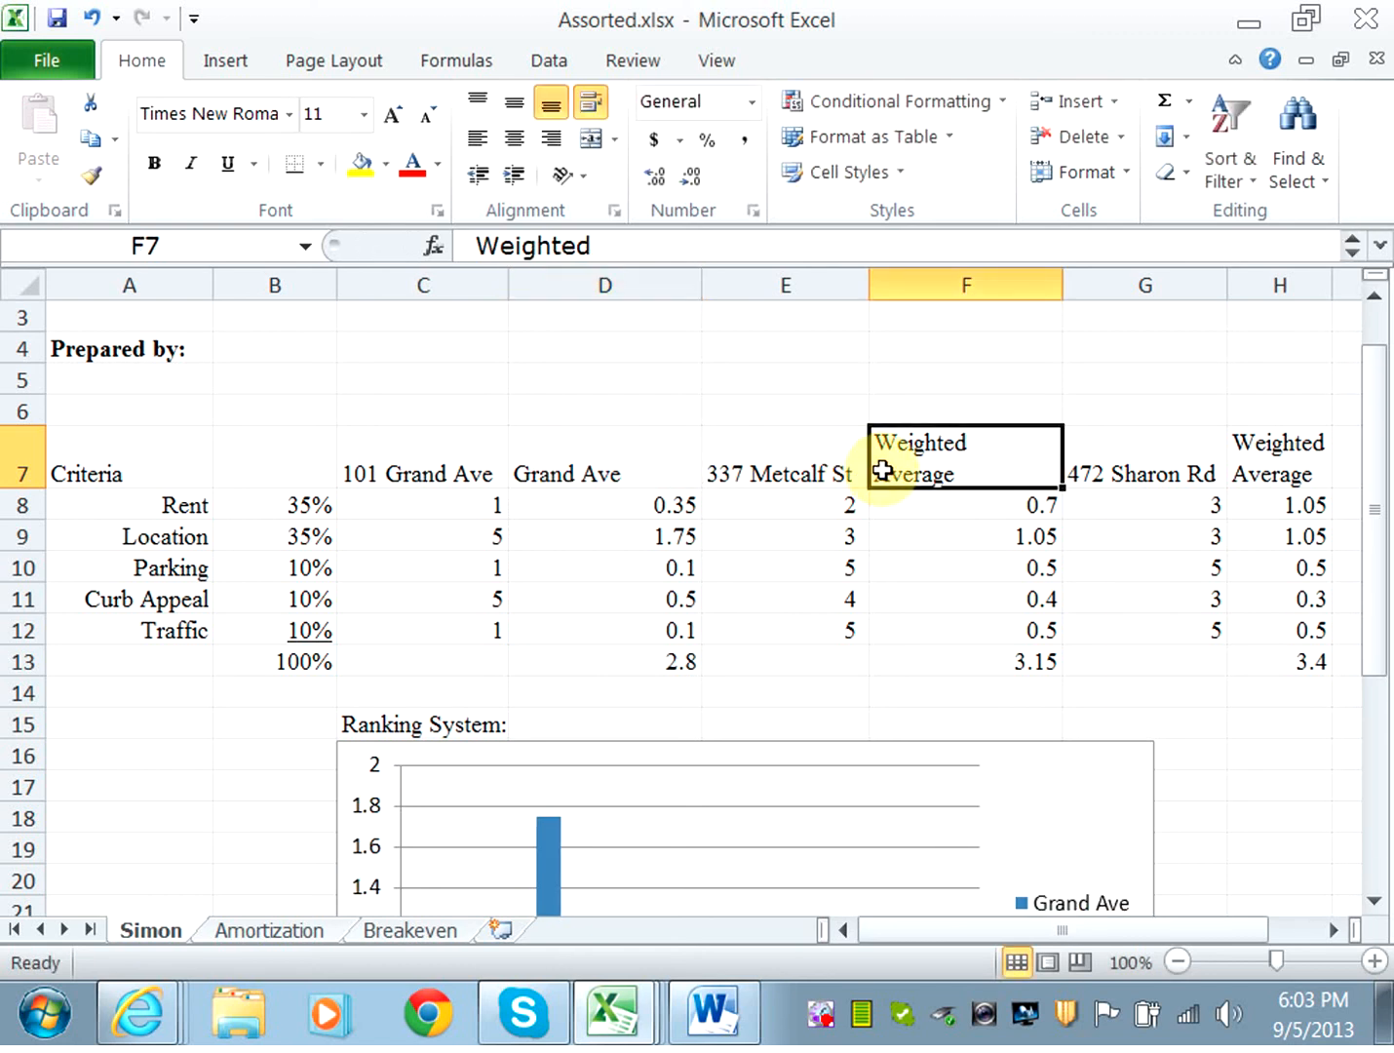
{"action": "type", "text": "Met"}
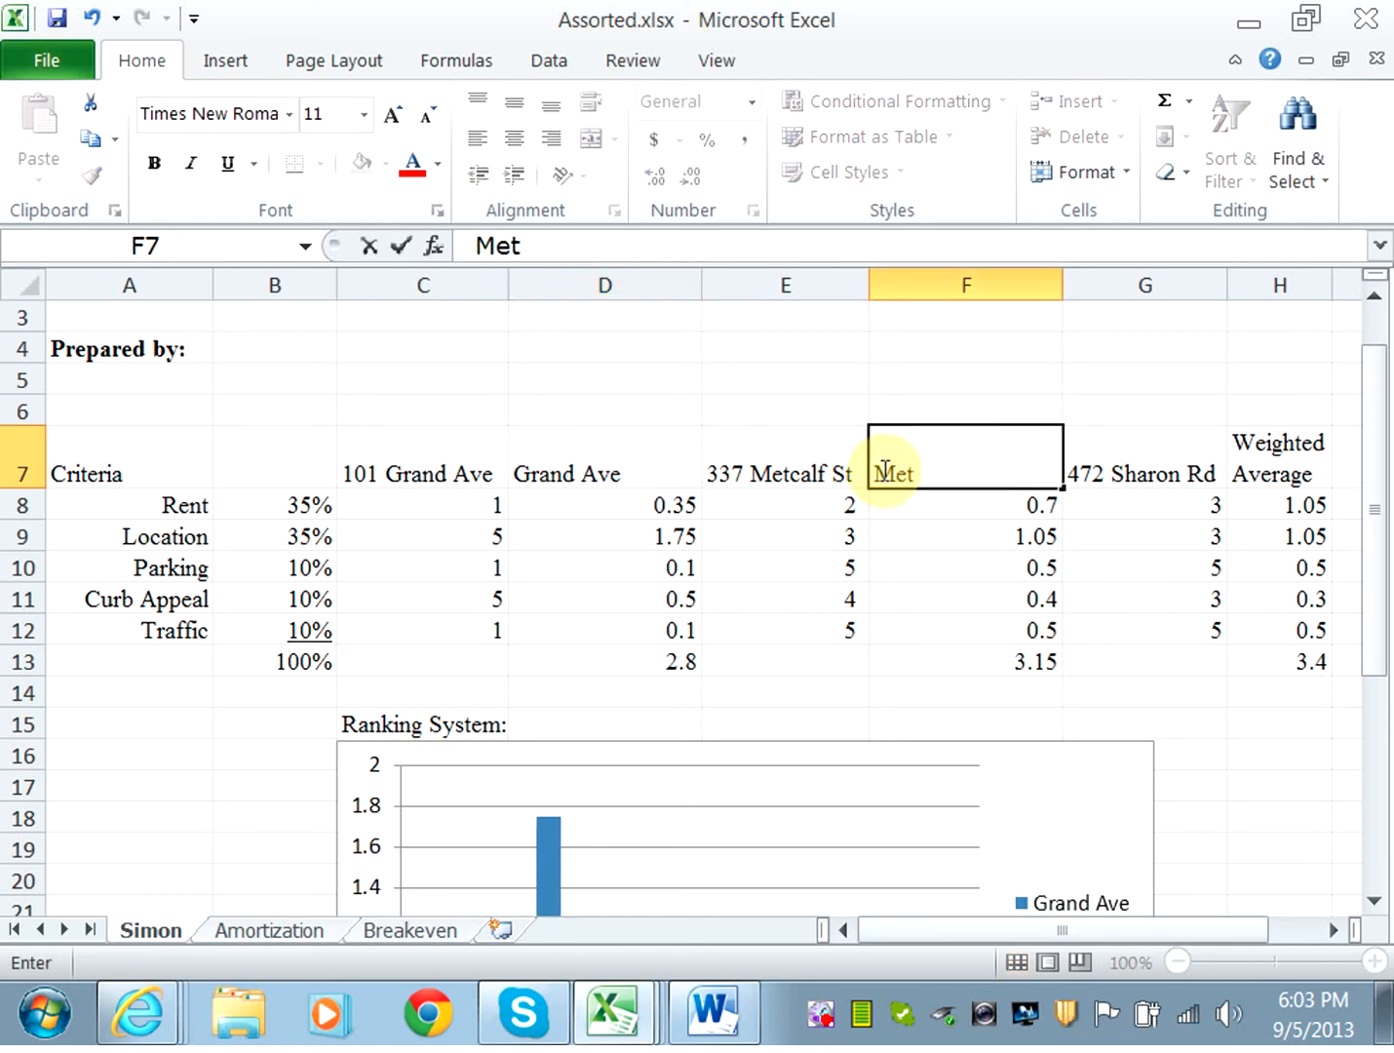
{"action": "type", "text": "calf"}
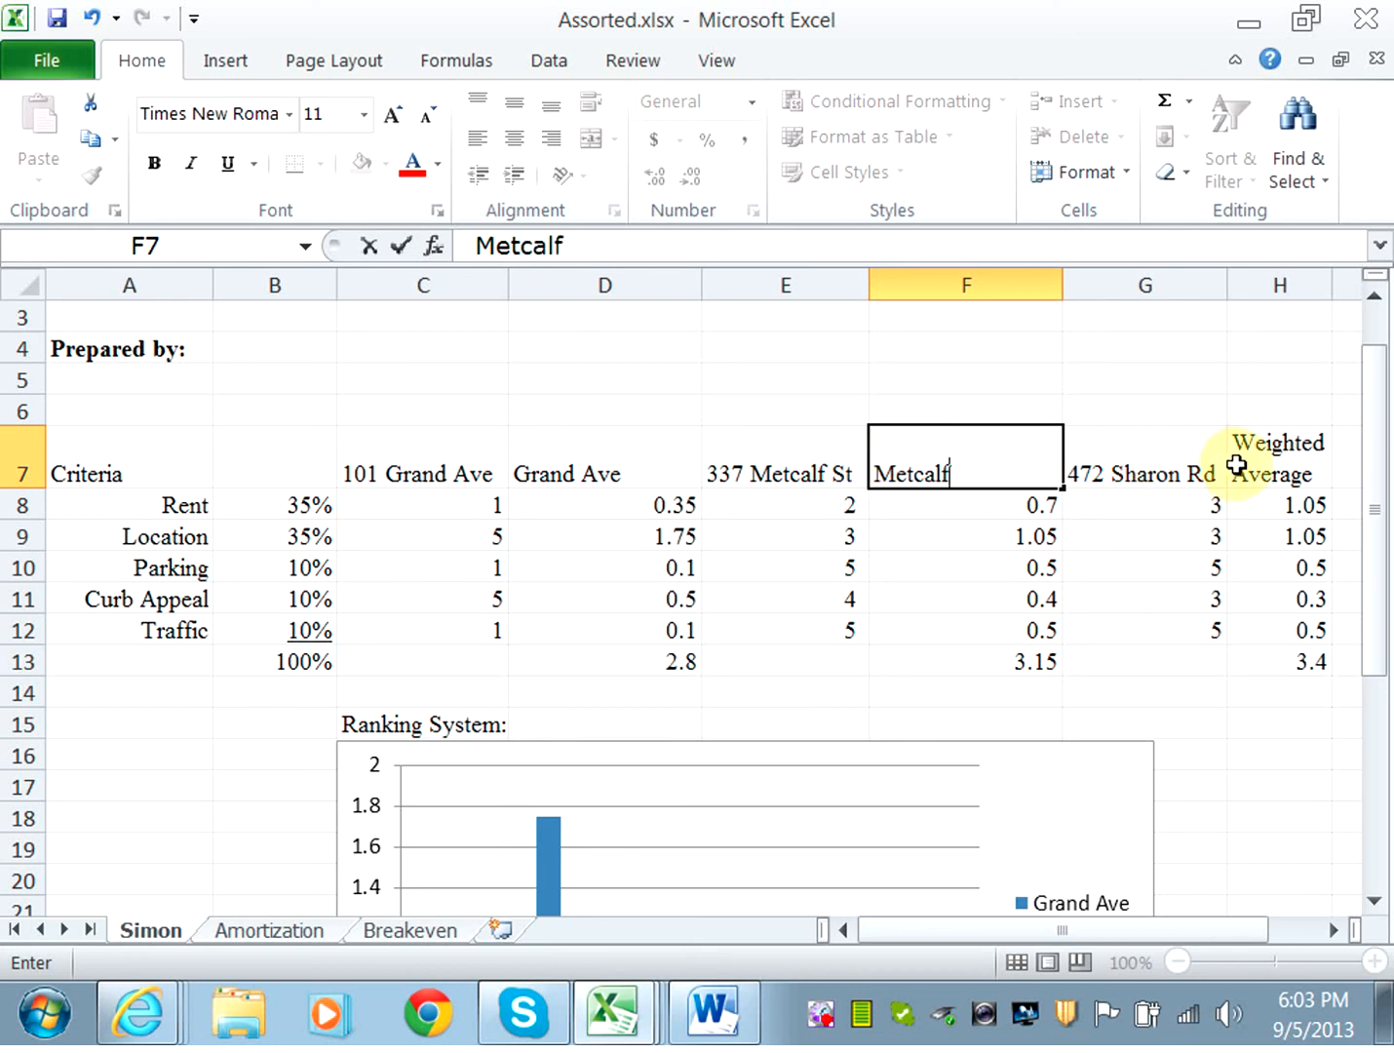
{"action": "left_click", "coordinate": [1268, 465]}
{"action": "type", "text": "S"}
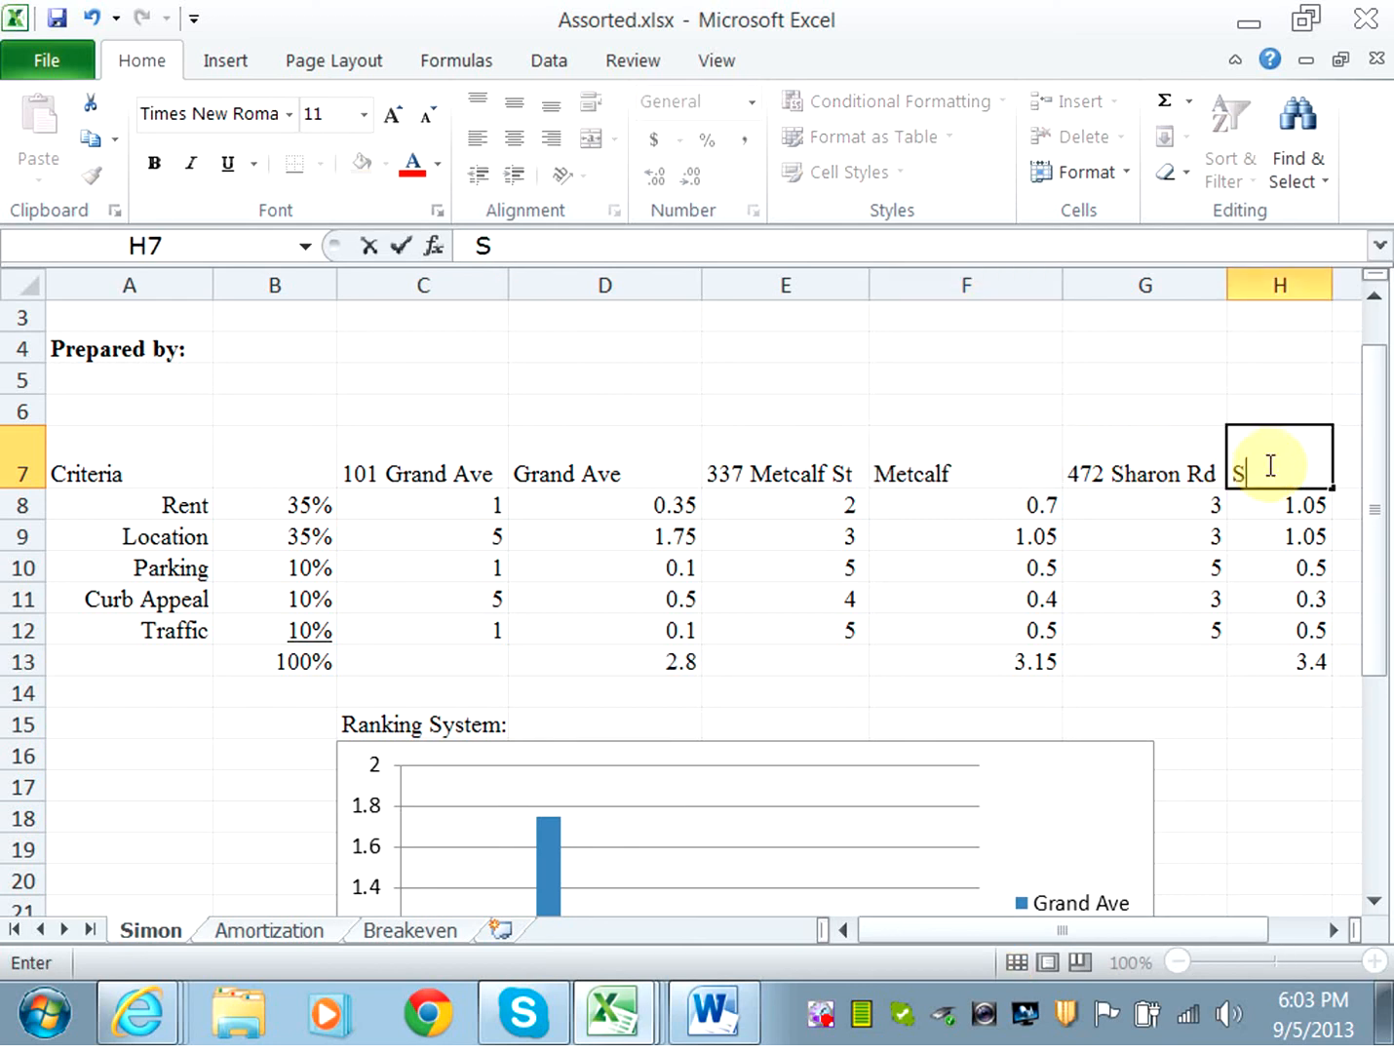
{"action": "type", "text": "haron"}
{"action": "key", "text": "Return"}
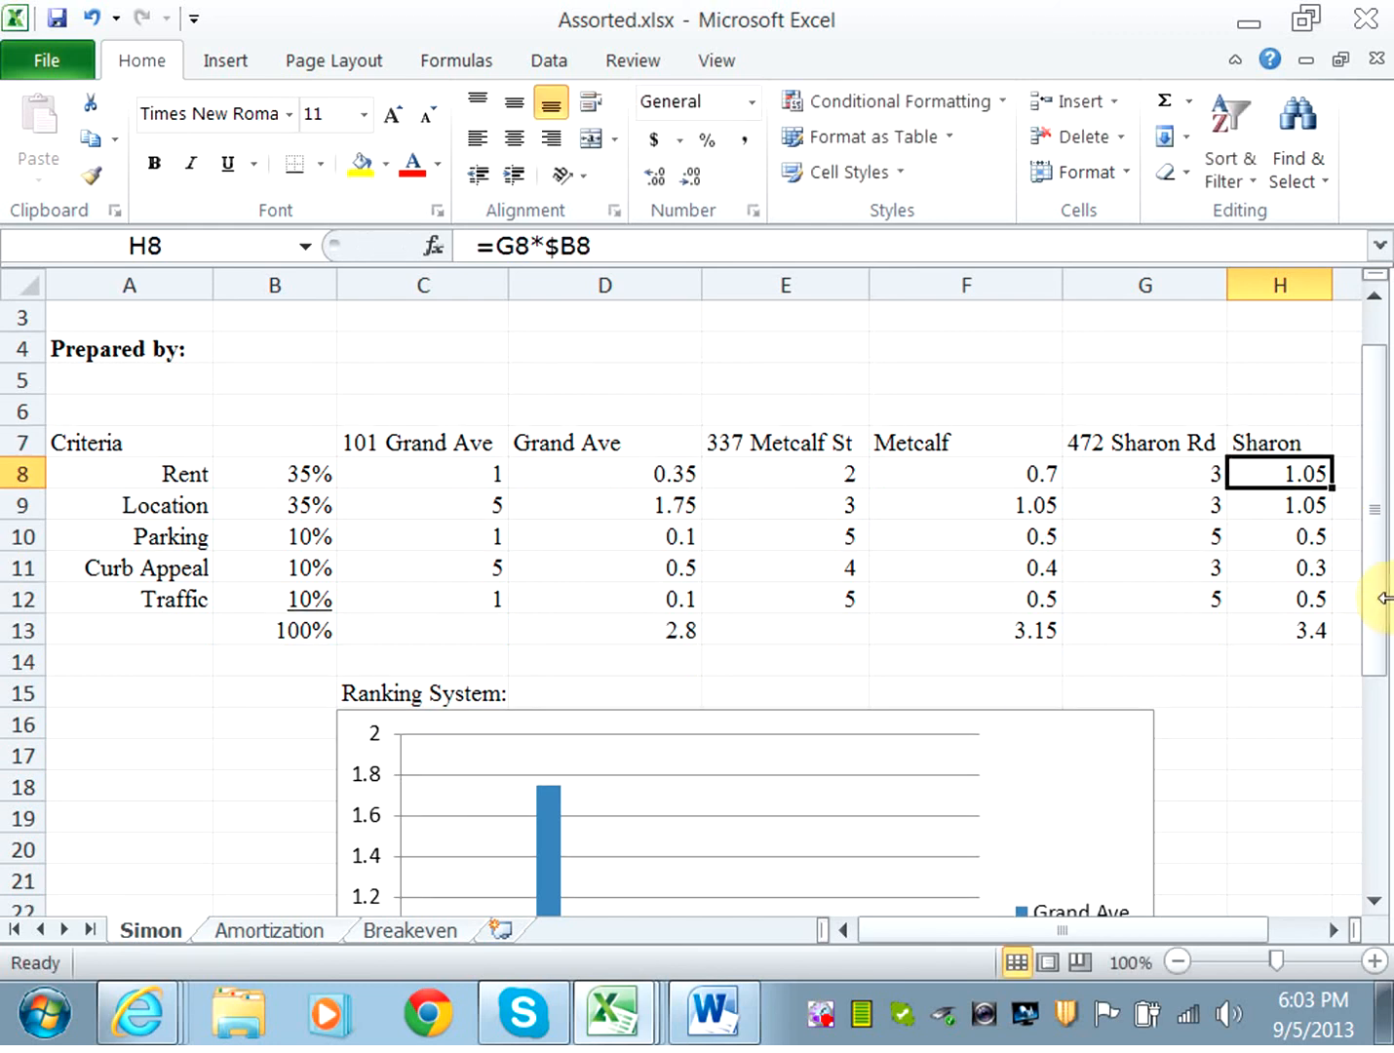
{"action": "left_click_drag", "start_coordinate": [1382, 627], "coordinate": [1384, 824]}
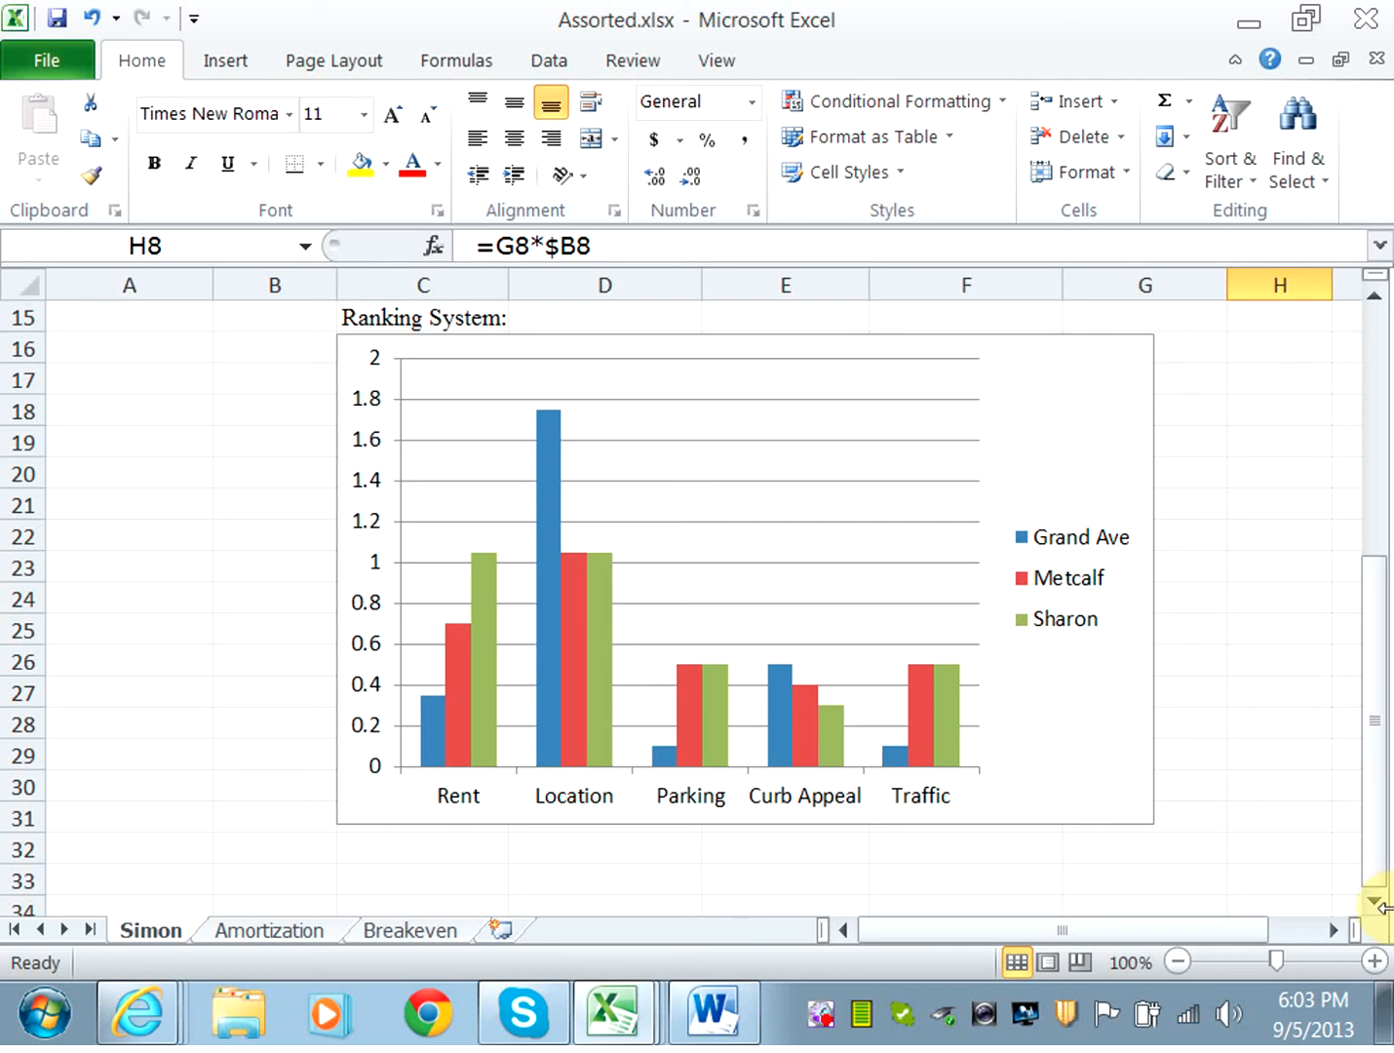
{"action": "left_click", "coordinate": [822, 1017]}
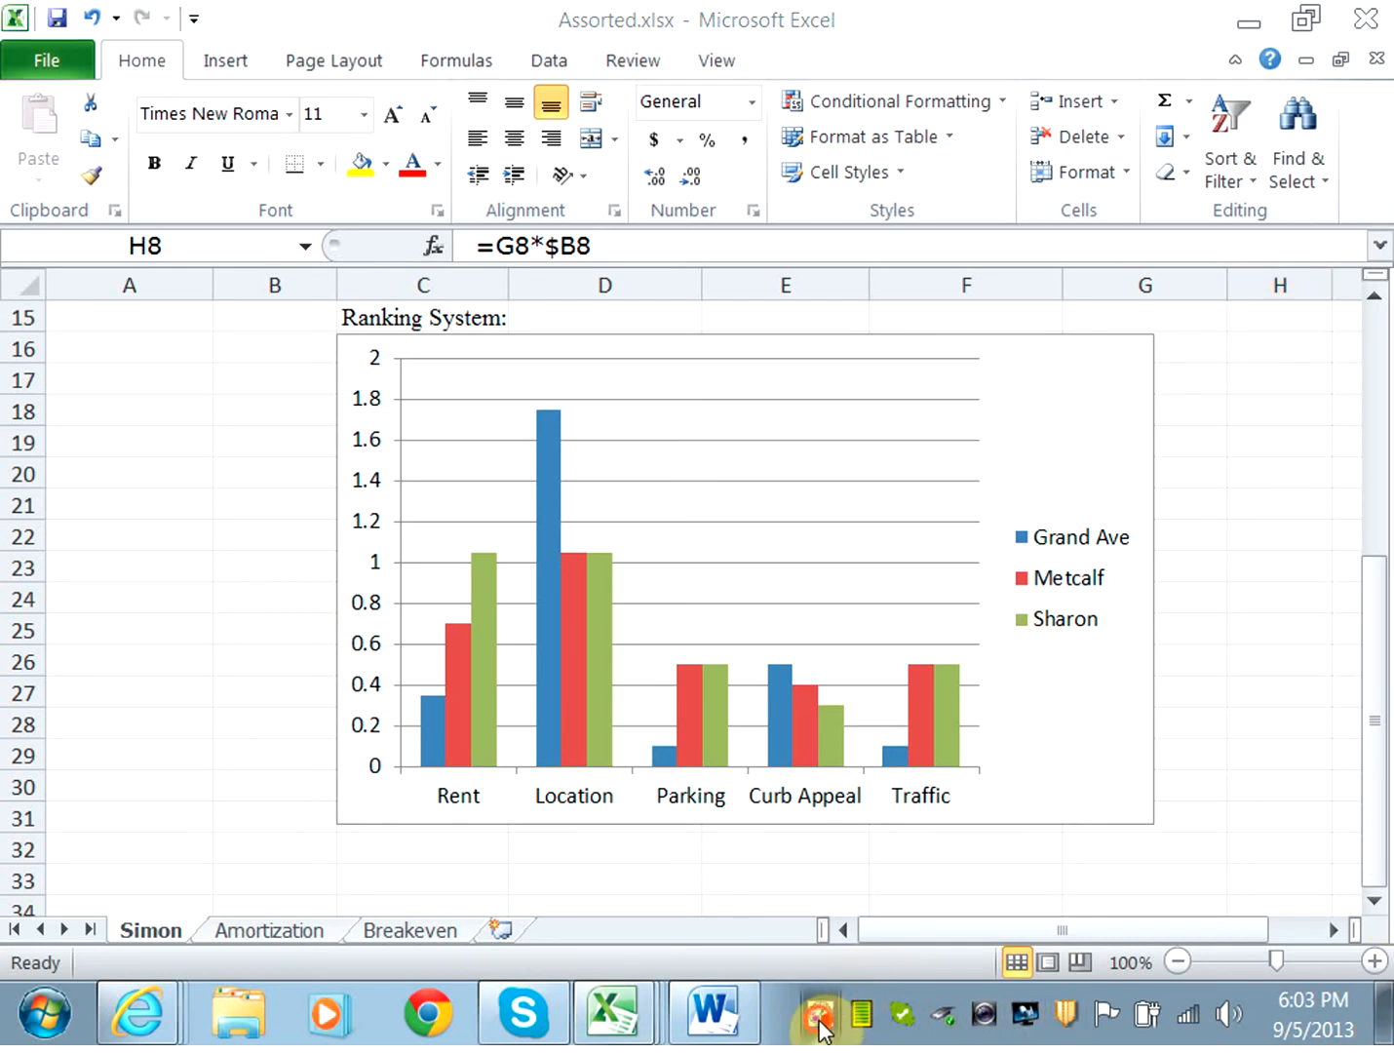